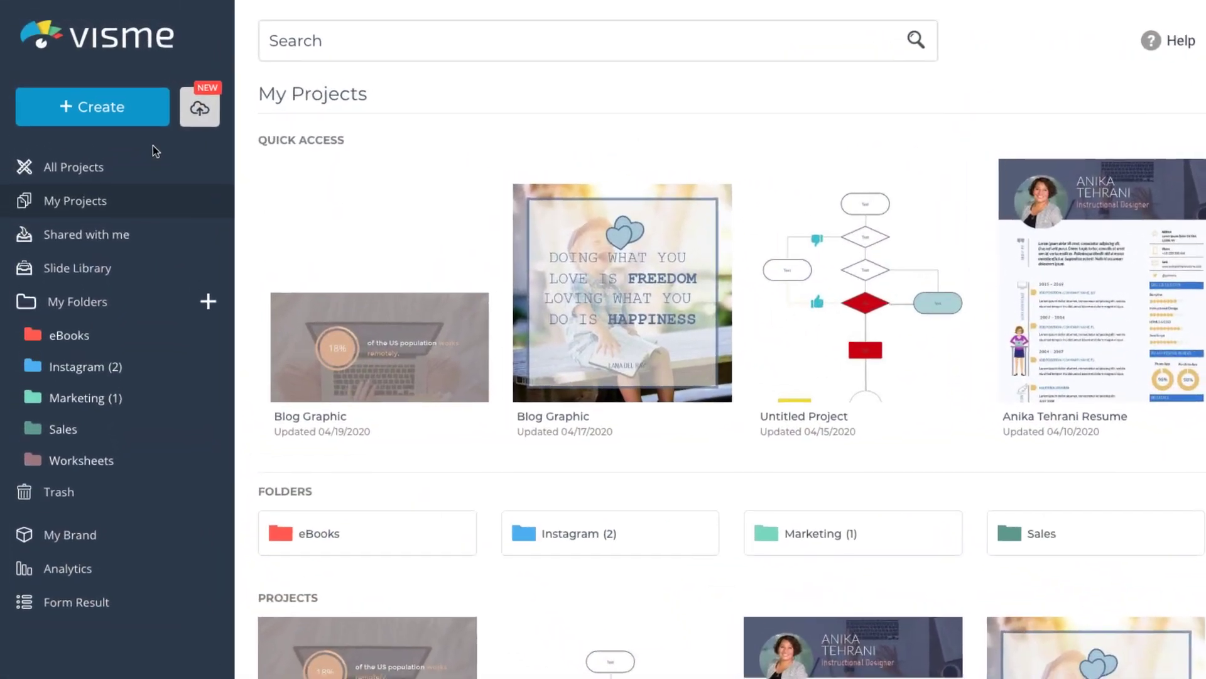
Start a new project with + Create, landing on the Social Graphics formats
click(110, 98)
Show the Social Graphics templates and pick the Instagram formats, Posts at 1080 X 1080
click(820, 227)
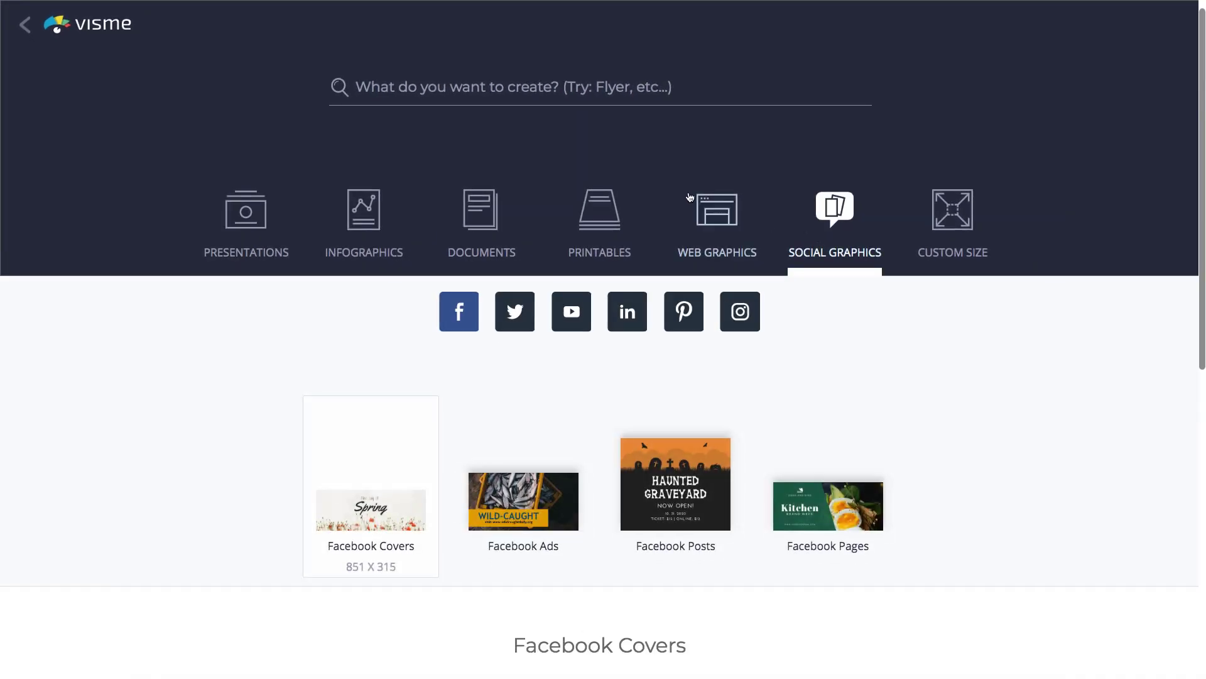
click(407, 90)
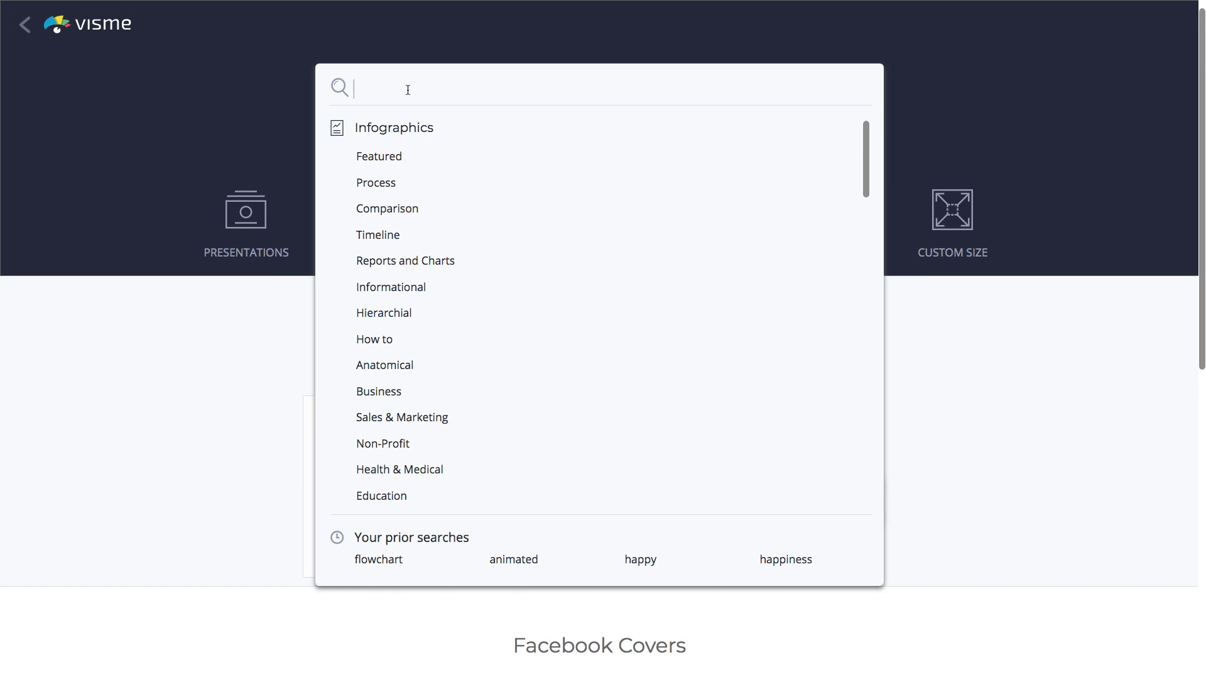
scroll(446, 330, down, 15)
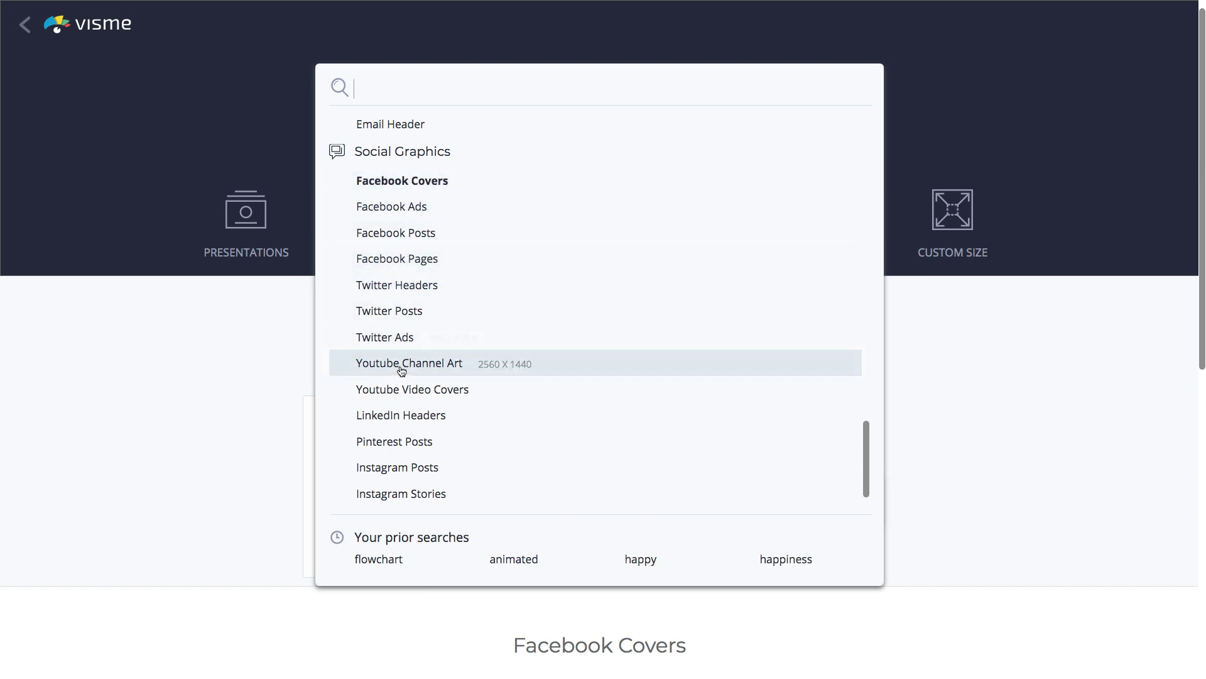
click(284, 381)
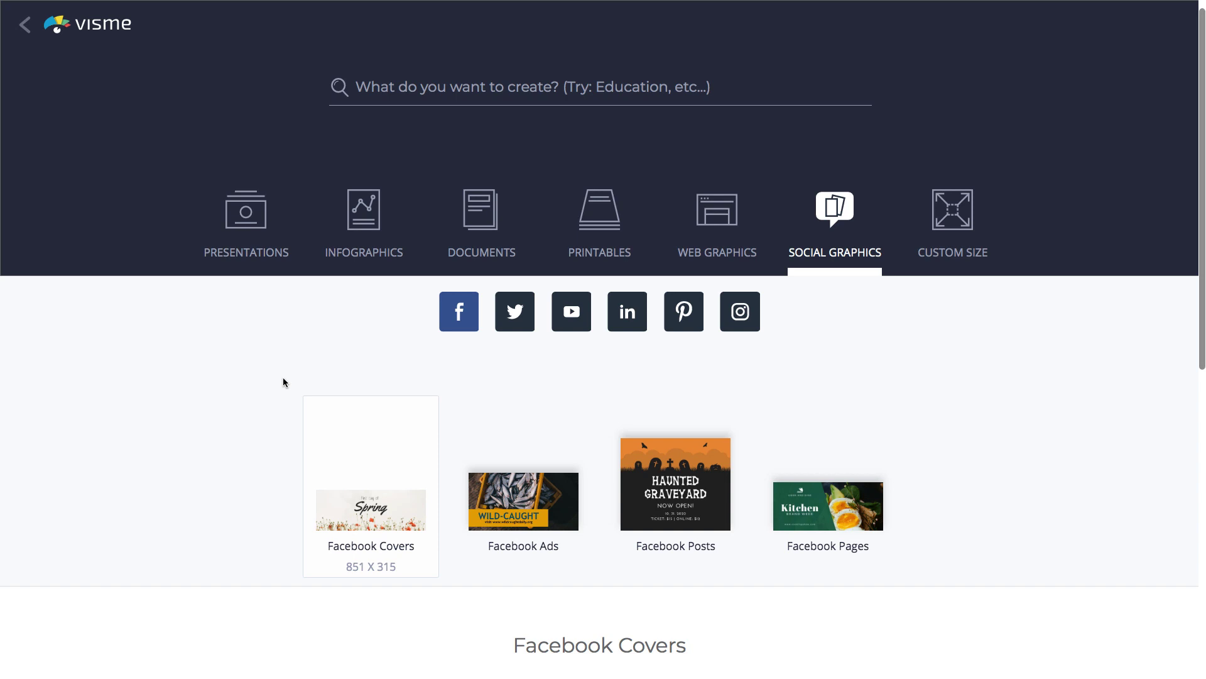
click(757, 323)
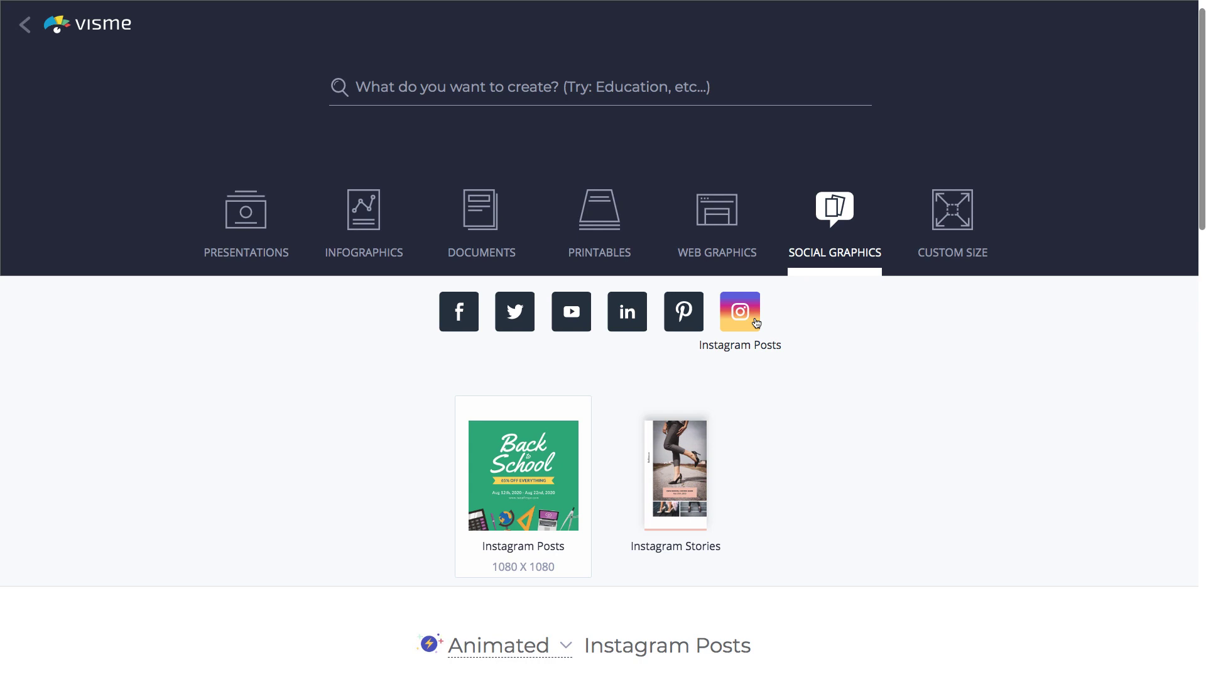
Compare Pinterest, LinkedIn, YouTube, Twitter and Facebook template sizes, settling back on Instagram Posts
click(688, 320)
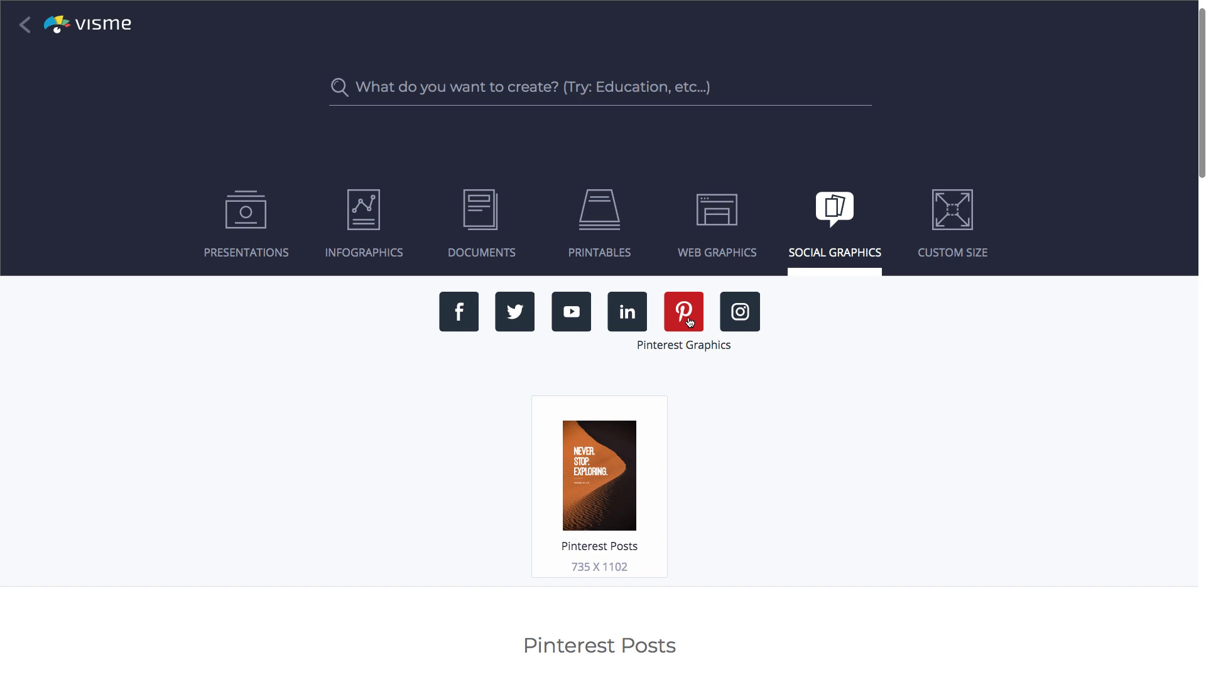
click(633, 321)
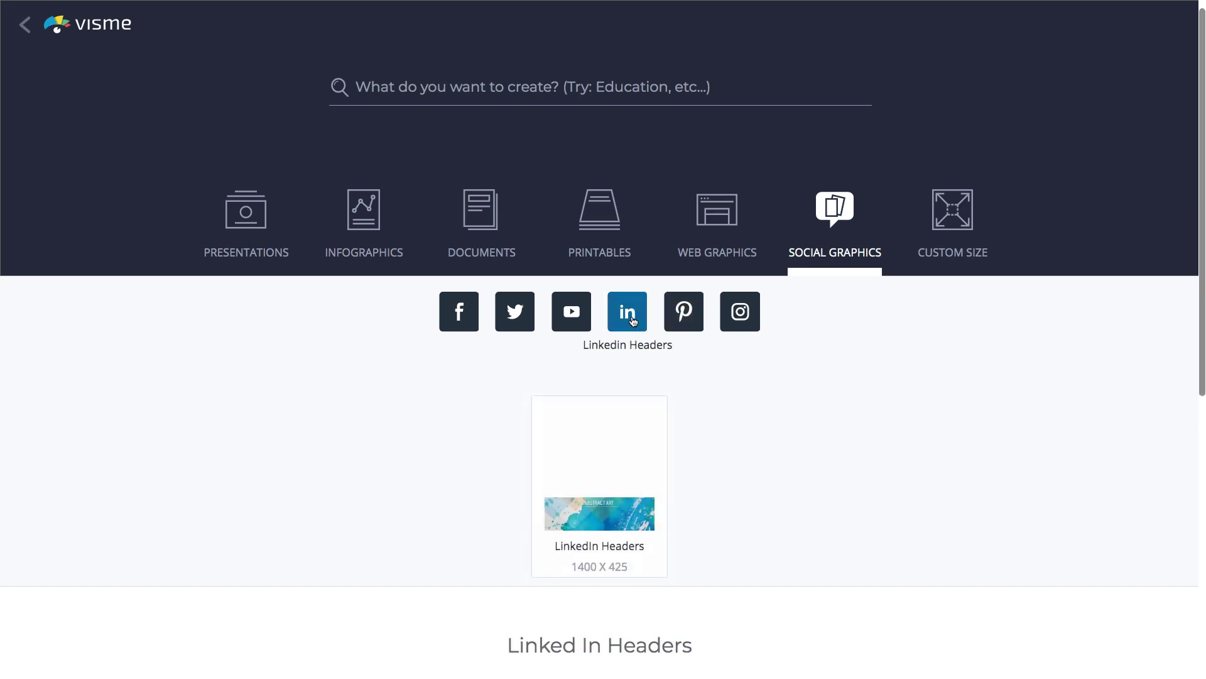
click(582, 323)
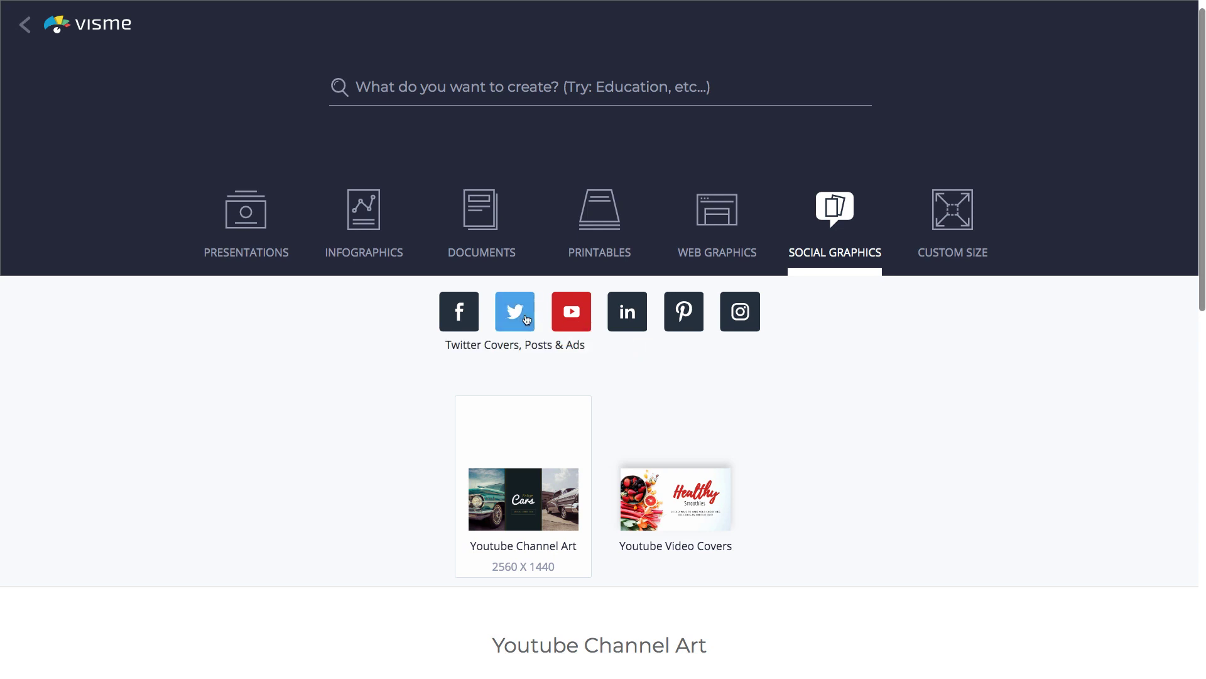
click(527, 320)
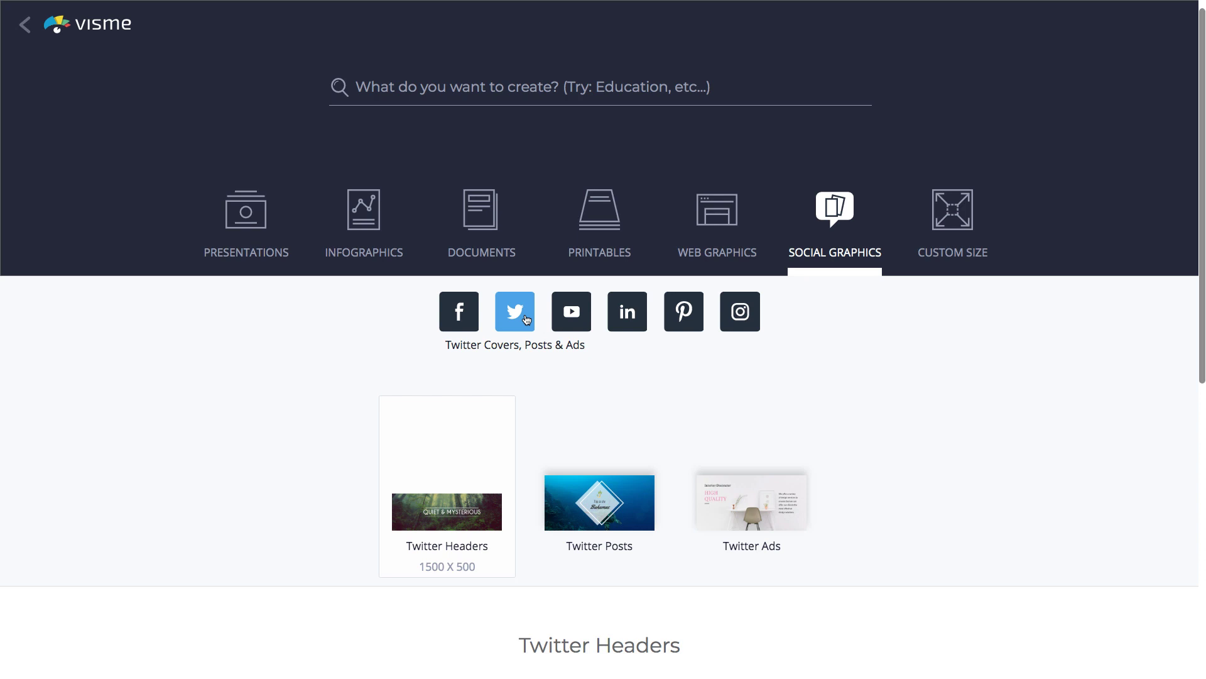
click(473, 317)
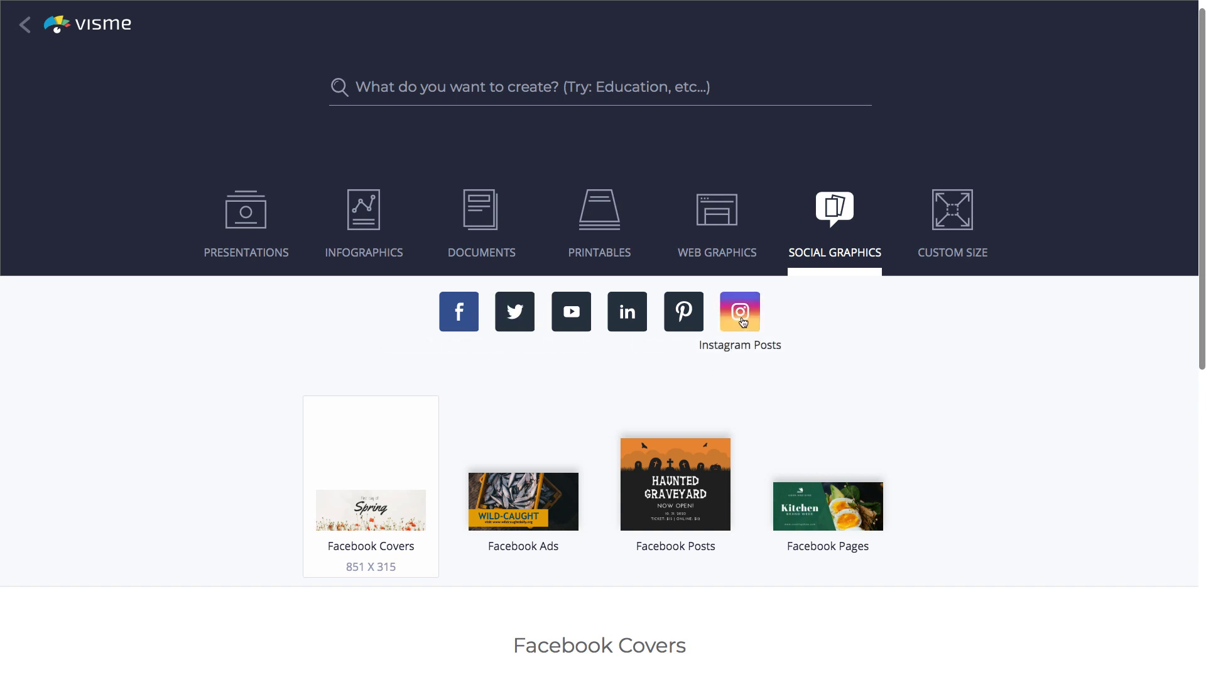
click(743, 321)
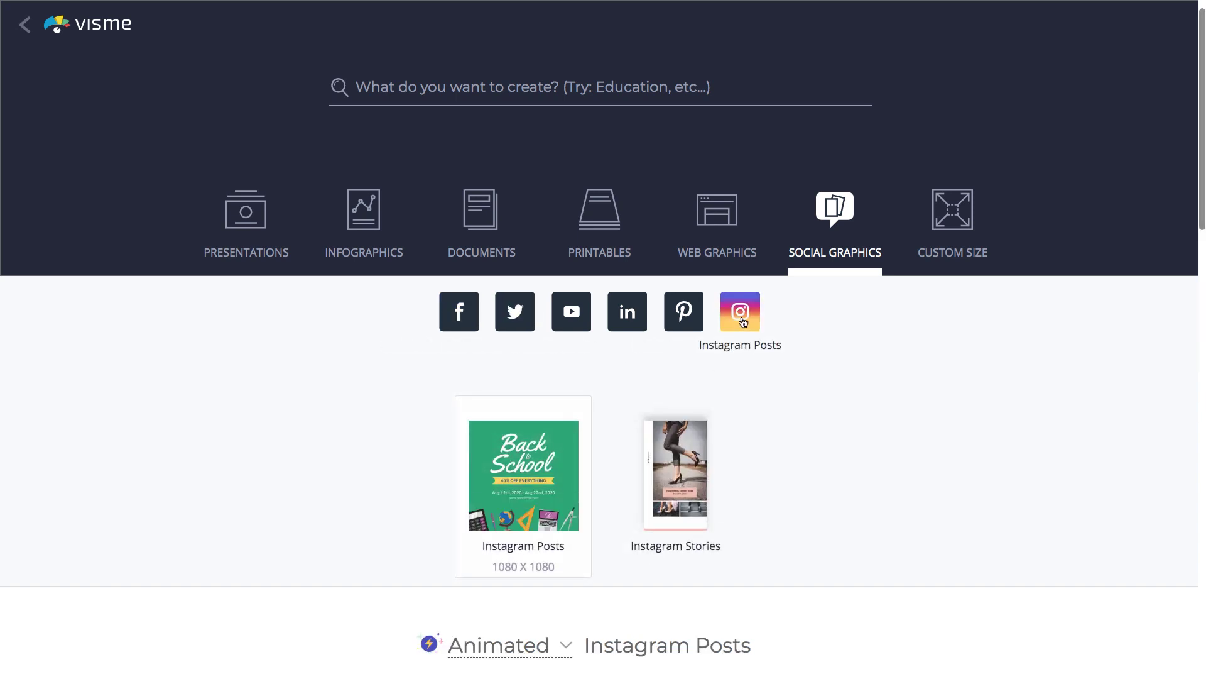
Keep Animated templates and open the Science Fair animated Instagram post in the editor
scroll(742, 321, down, 9)
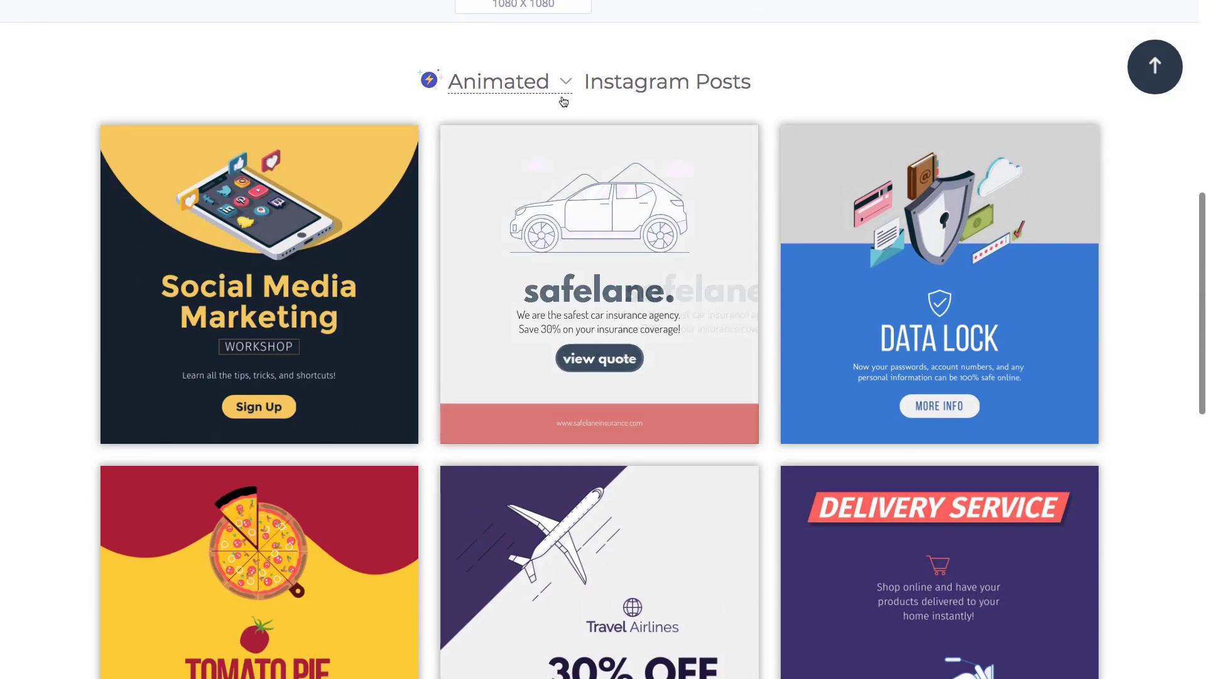
click(565, 82)
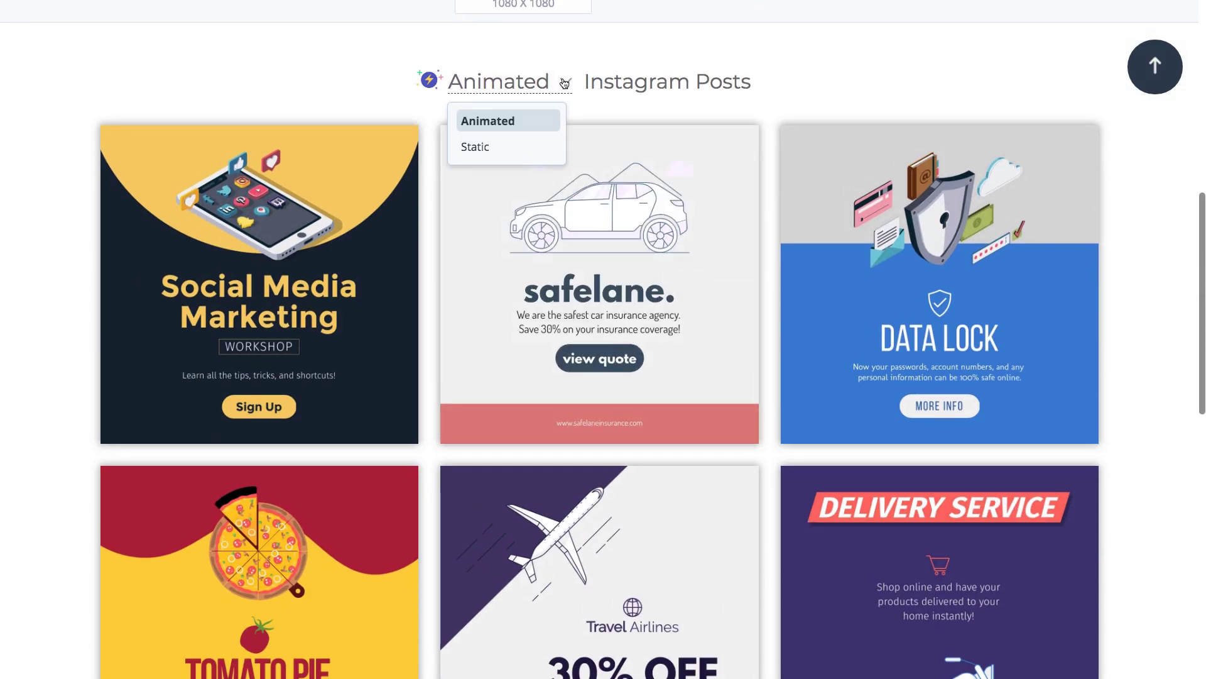
click(539, 120)
scroll(523, 314, down, 15)
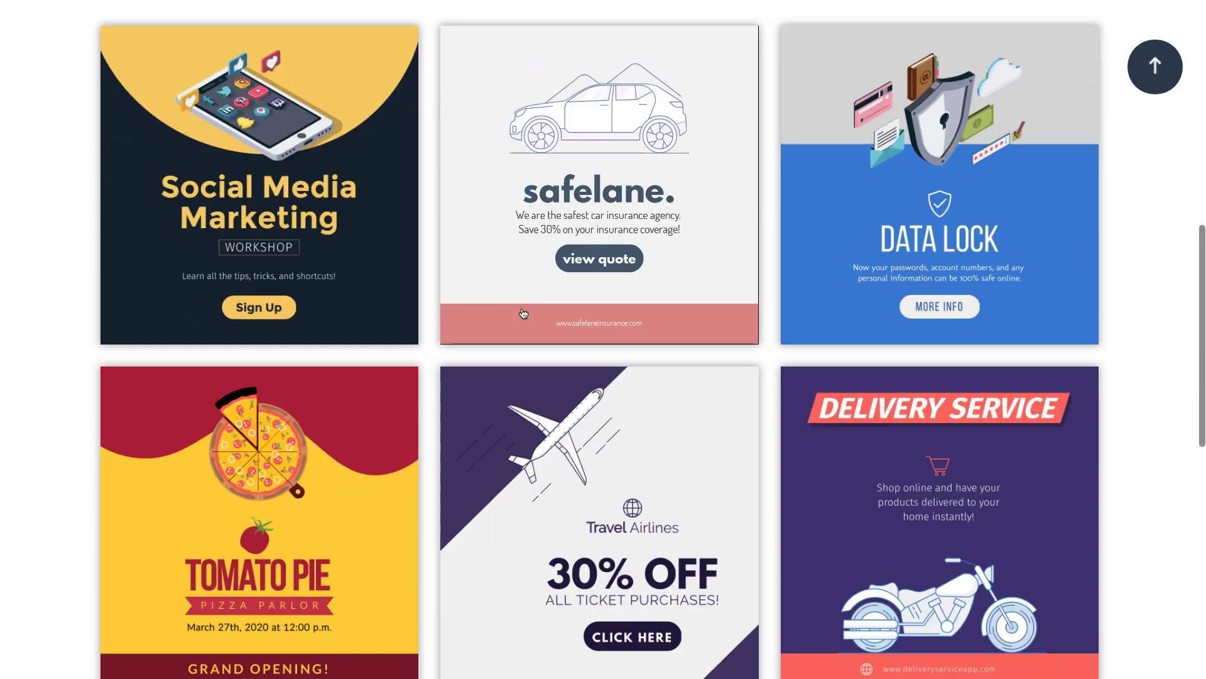
scroll(524, 314, down, 6)
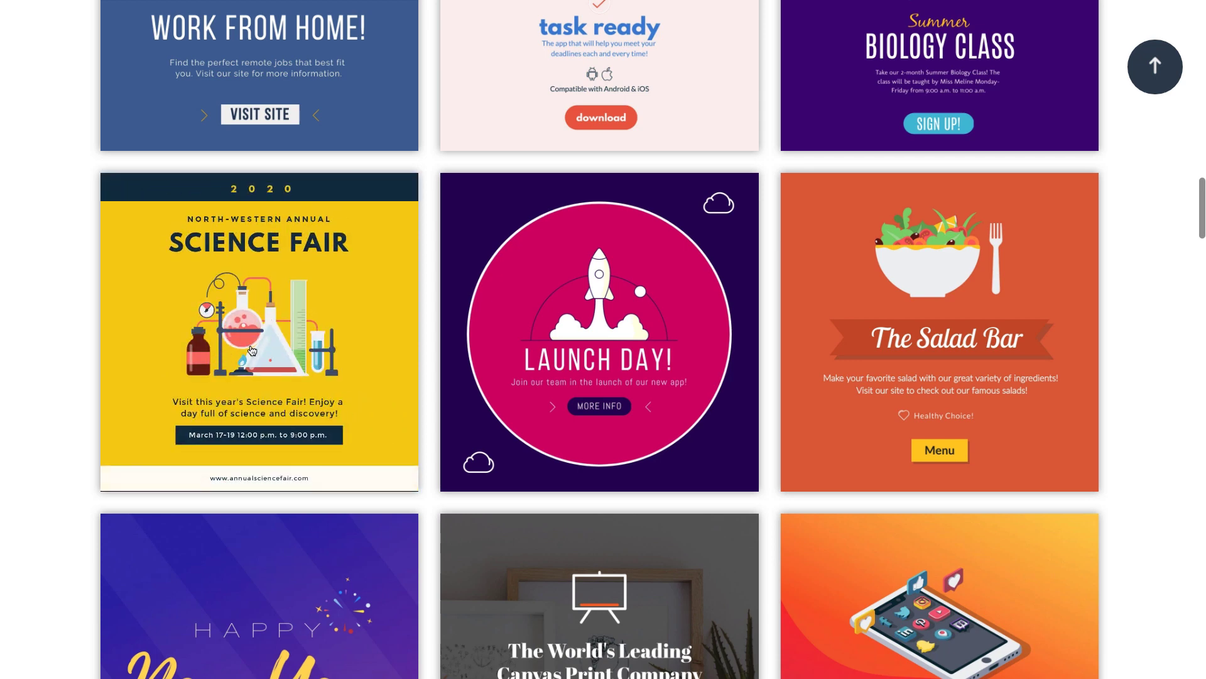
click(252, 350)
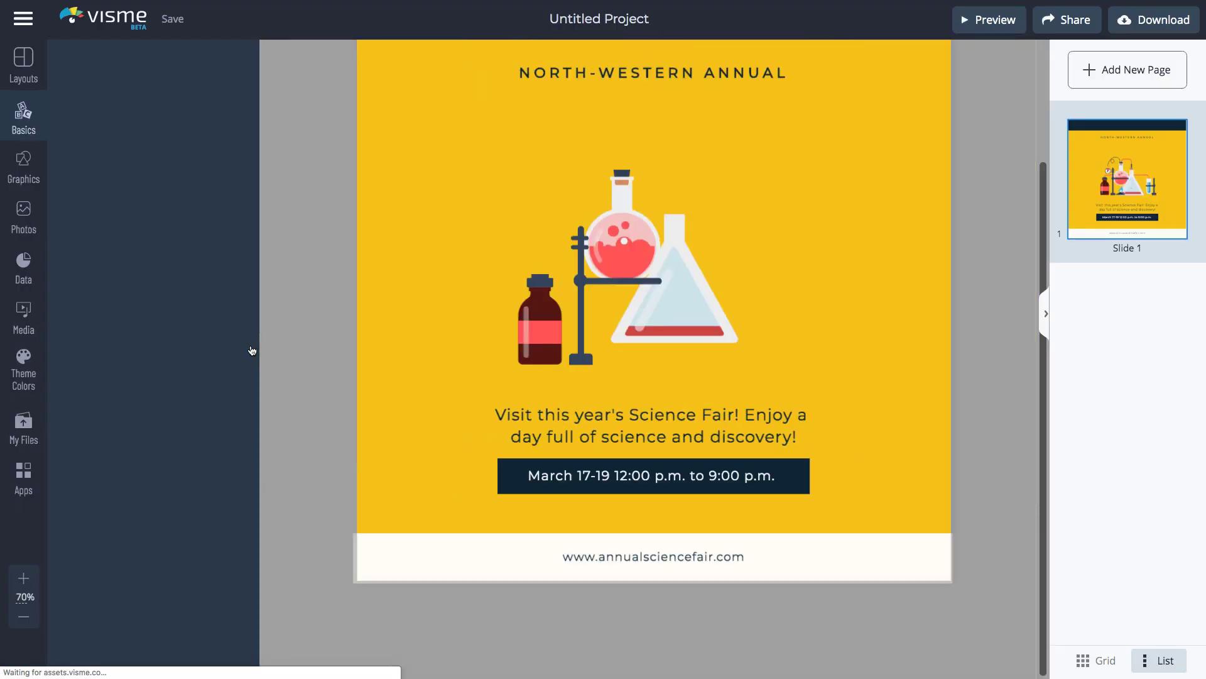
click(599, 19)
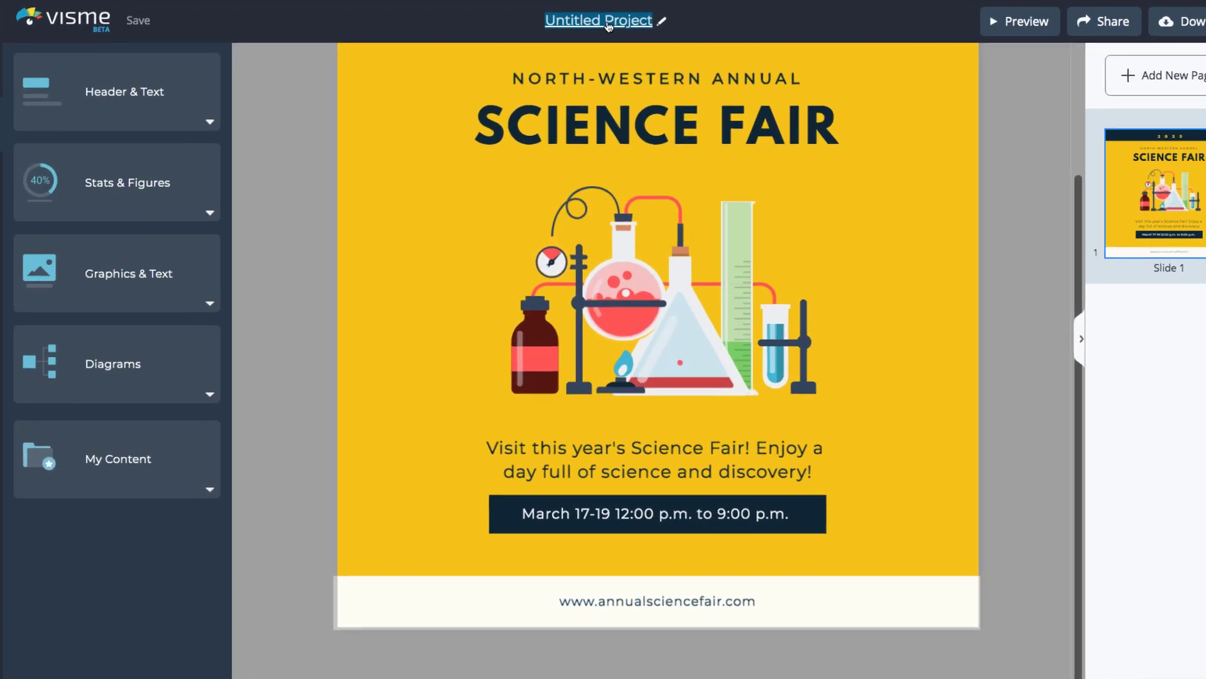
Name the project 'Social Media Posts' and zoom the canvas to 100%
text(Social Media Posts)
click(979, 294)
click(0, 678)
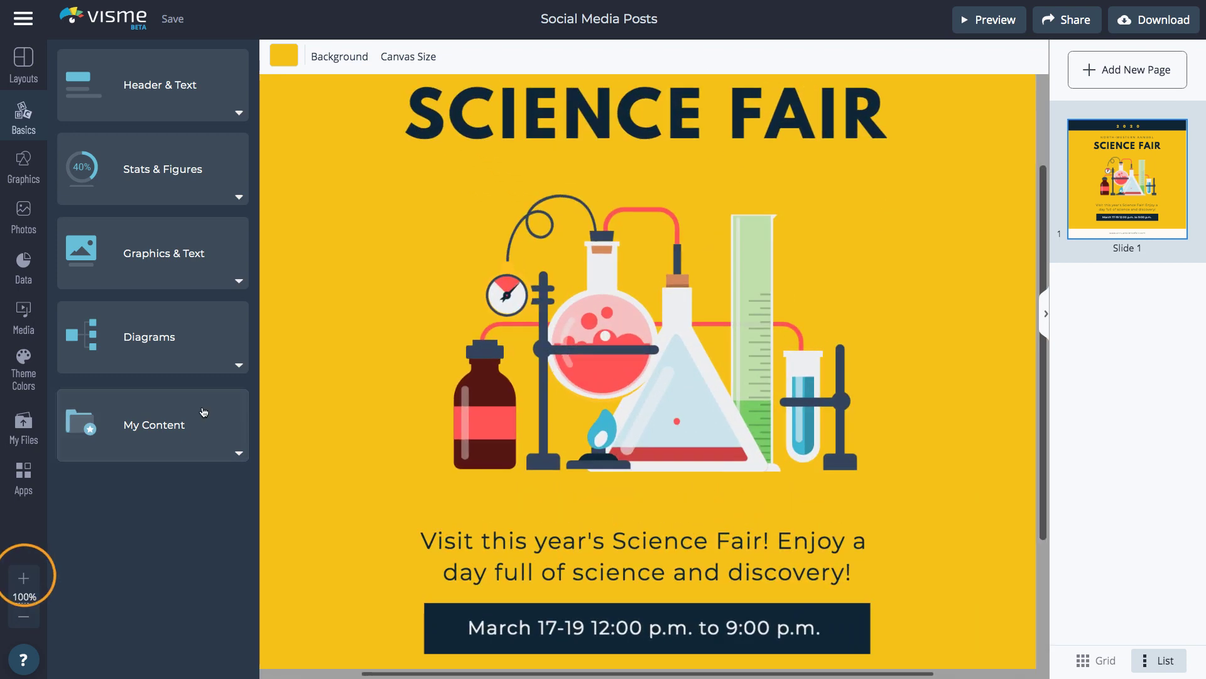
scroll(647, 371, up, 4)
Delete NORTH-WESTERN and retype the heading as REMOTE WORK FAIR, widened onto one line
click(647, 258)
drag(456, 259, 707, 259)
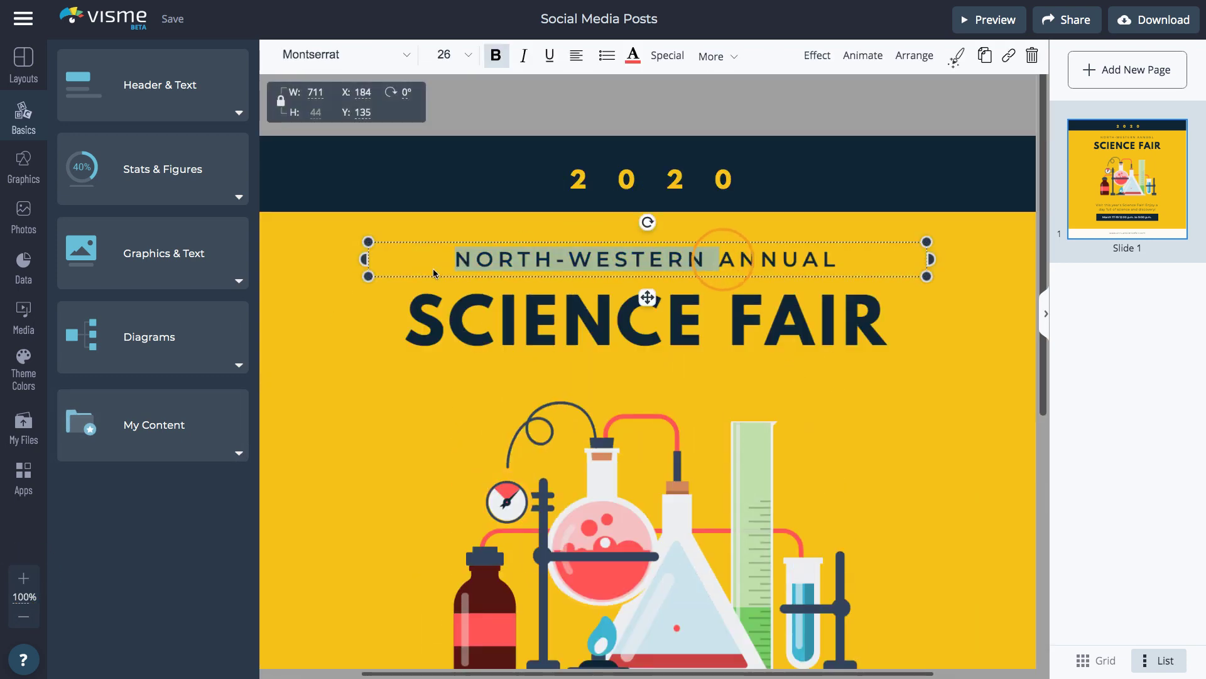
key(BackSpace)
click(647, 320)
key(ctrl+a)
text(REMO)
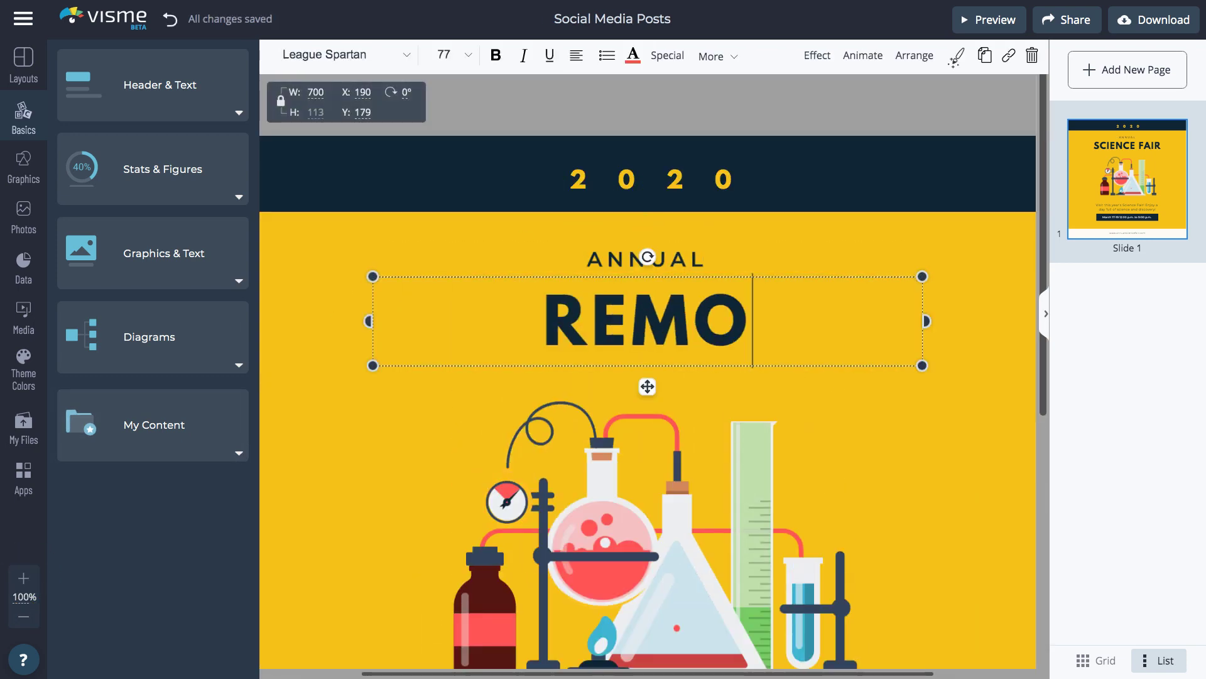
text(TE WORK FAIR)
drag(926, 354, 1112, 355)
drag(768, 386, 647, 388)
Review the heading's font, size 77, alignment, colour and spacing options
scroll(648, 387, down, 1)
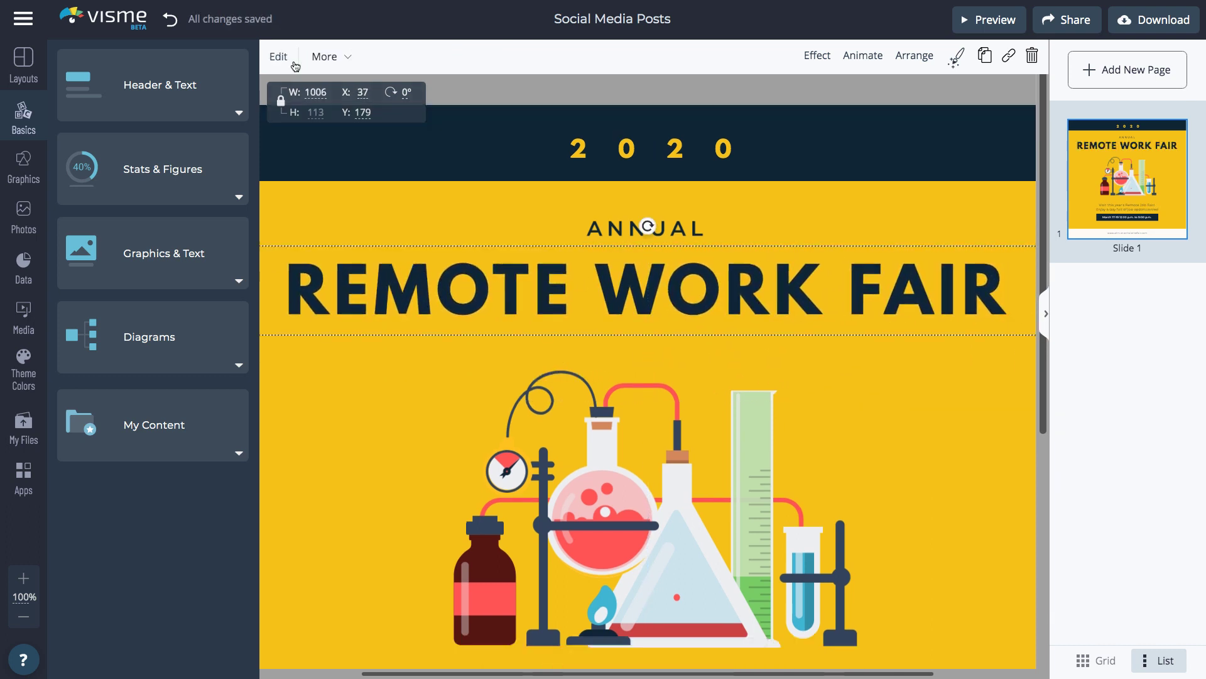
click(405, 56)
click(405, 57)
click(471, 57)
click(476, 58)
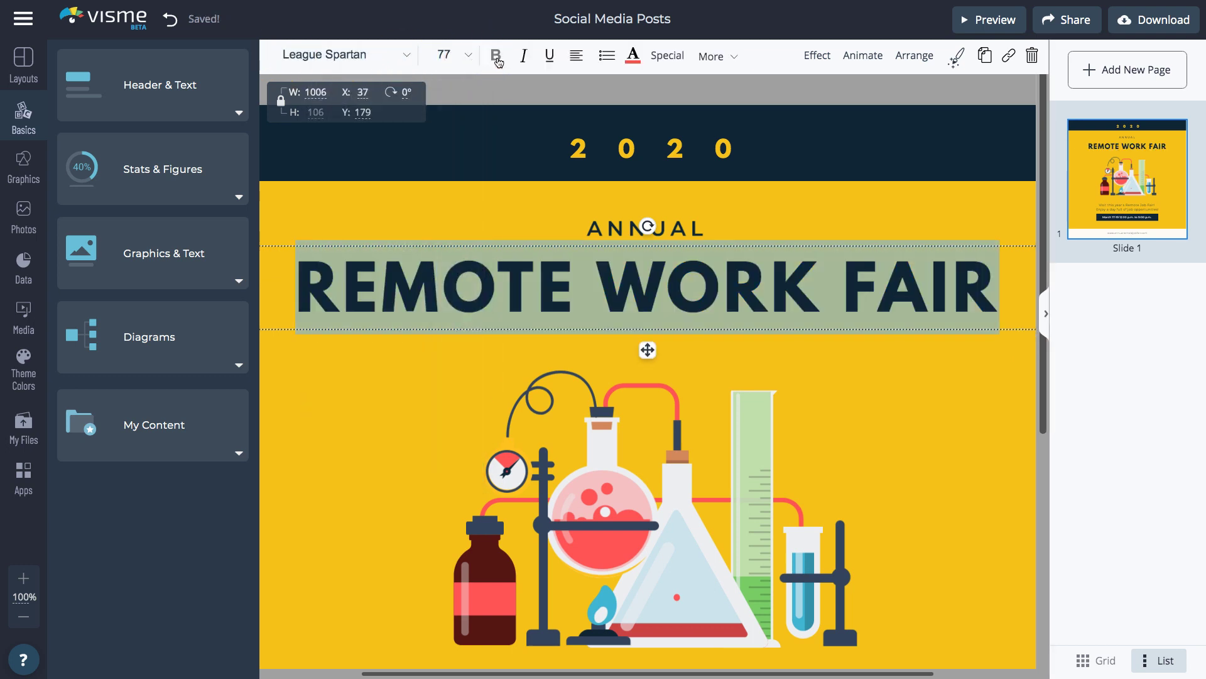
click(579, 61)
click(639, 61)
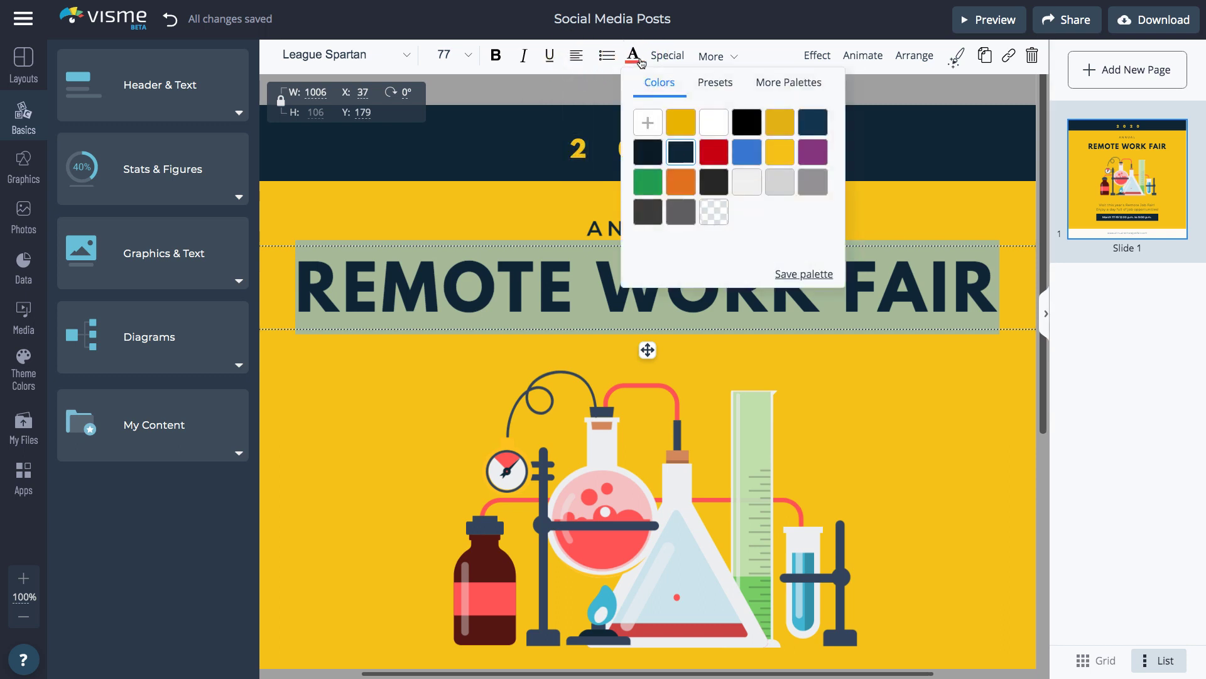
click(721, 57)
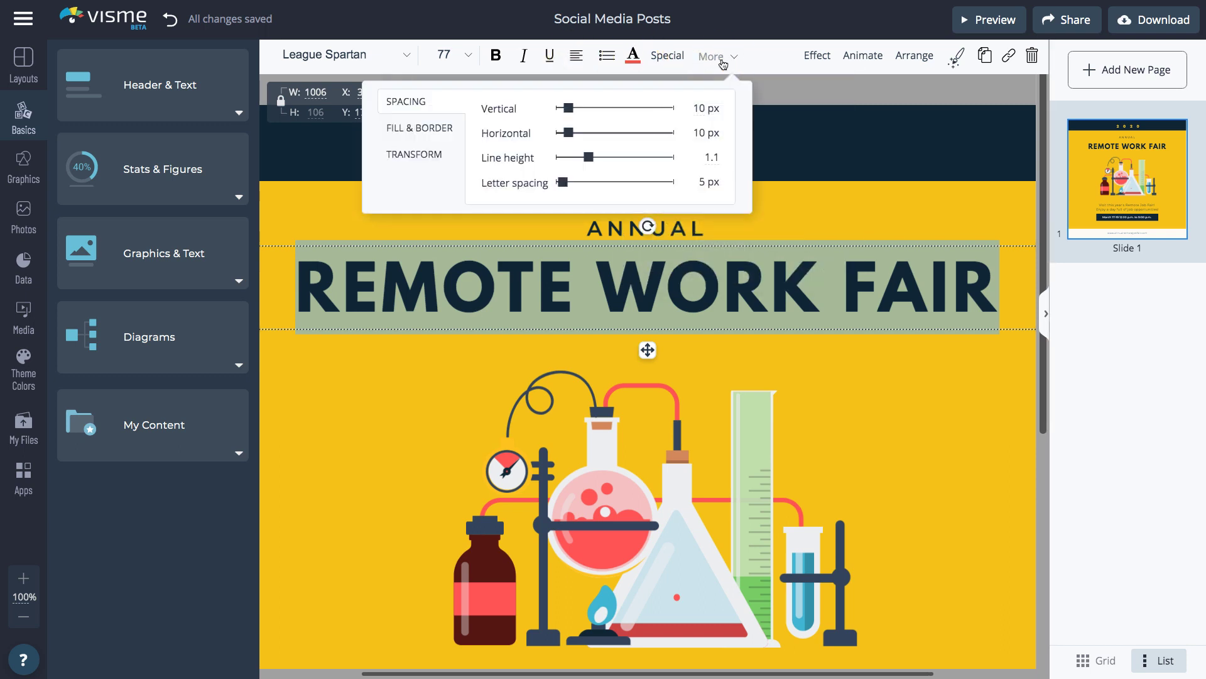
click(722, 62)
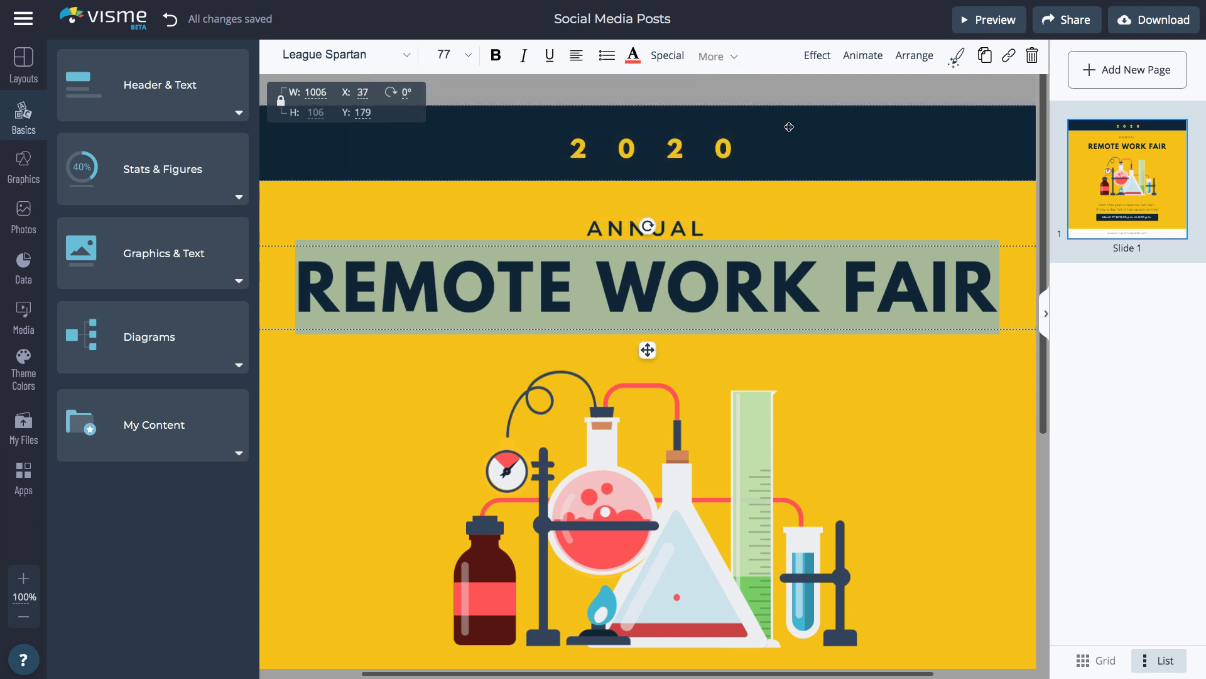
Delete the lab-equipment illustration from the slide
scroll(717, 239, down, 3)
click(680, 394)
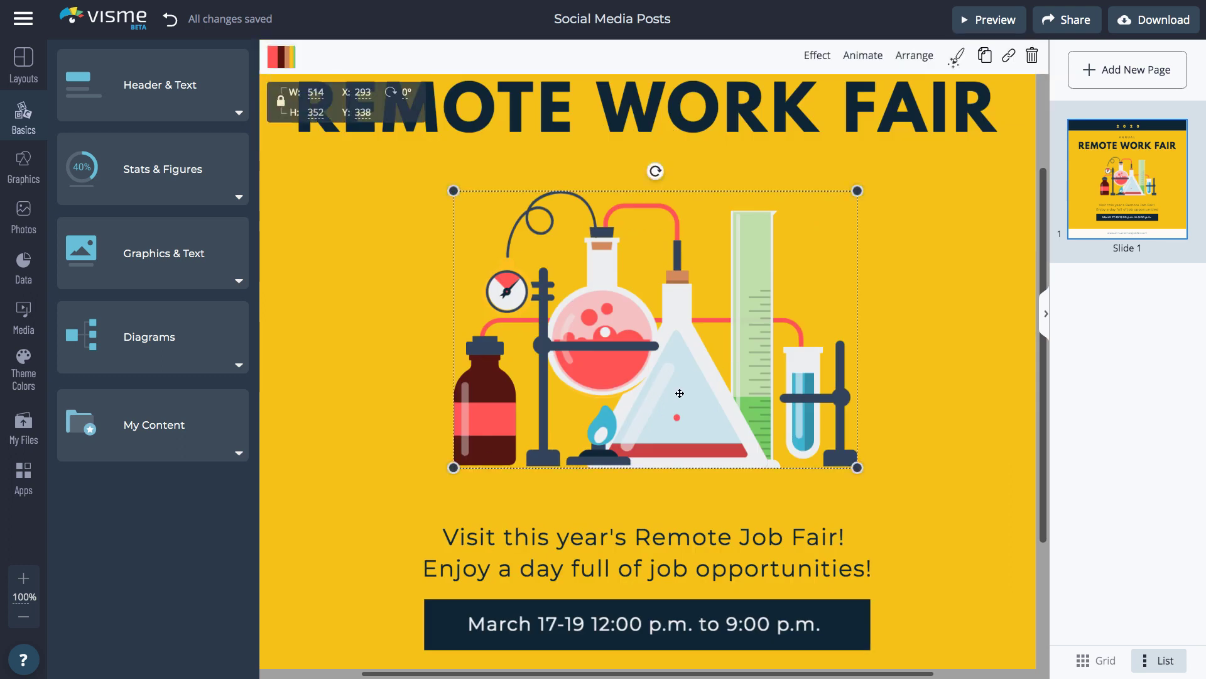
key(Delete)
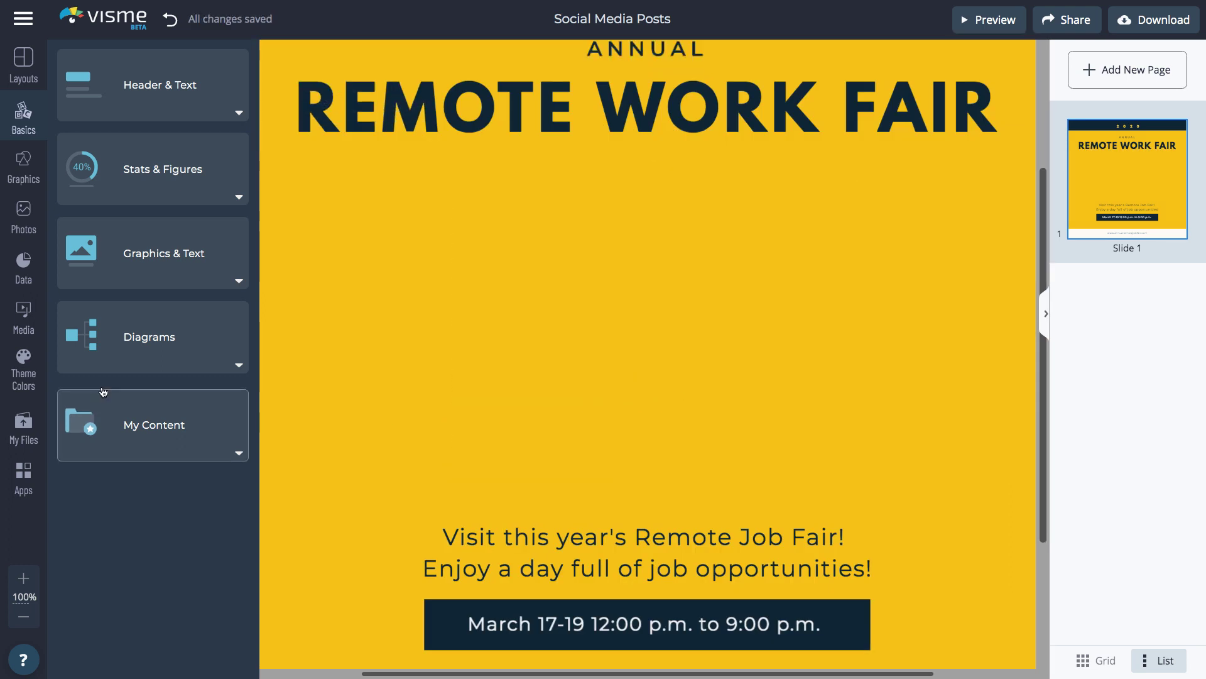
Insert the flat computer-and-tower illustration from Graphics > Illustrations > Devices
click(14, 182)
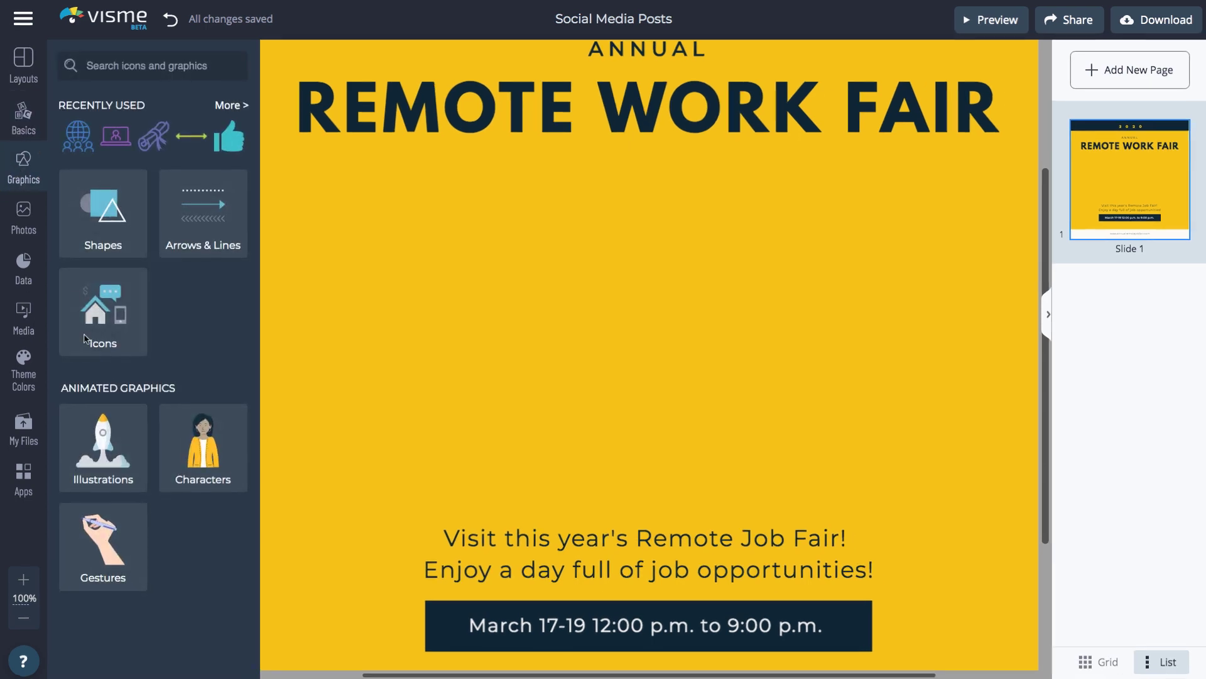
click(103, 448)
click(96, 65)
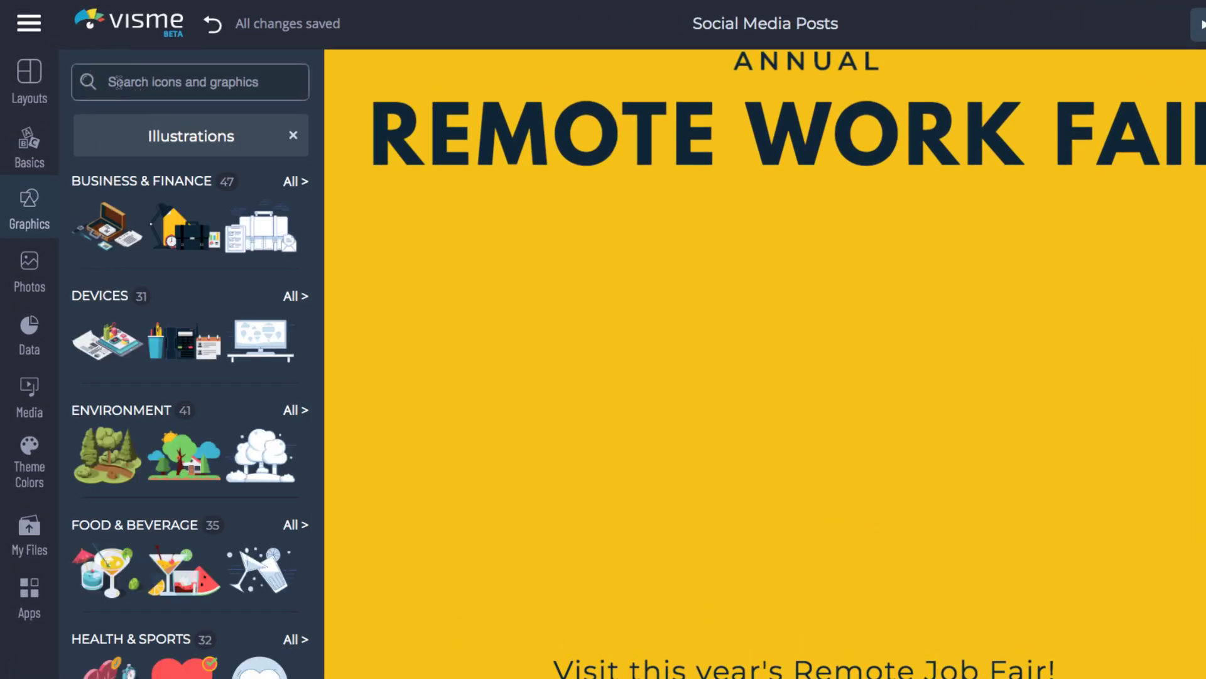
click(291, 298)
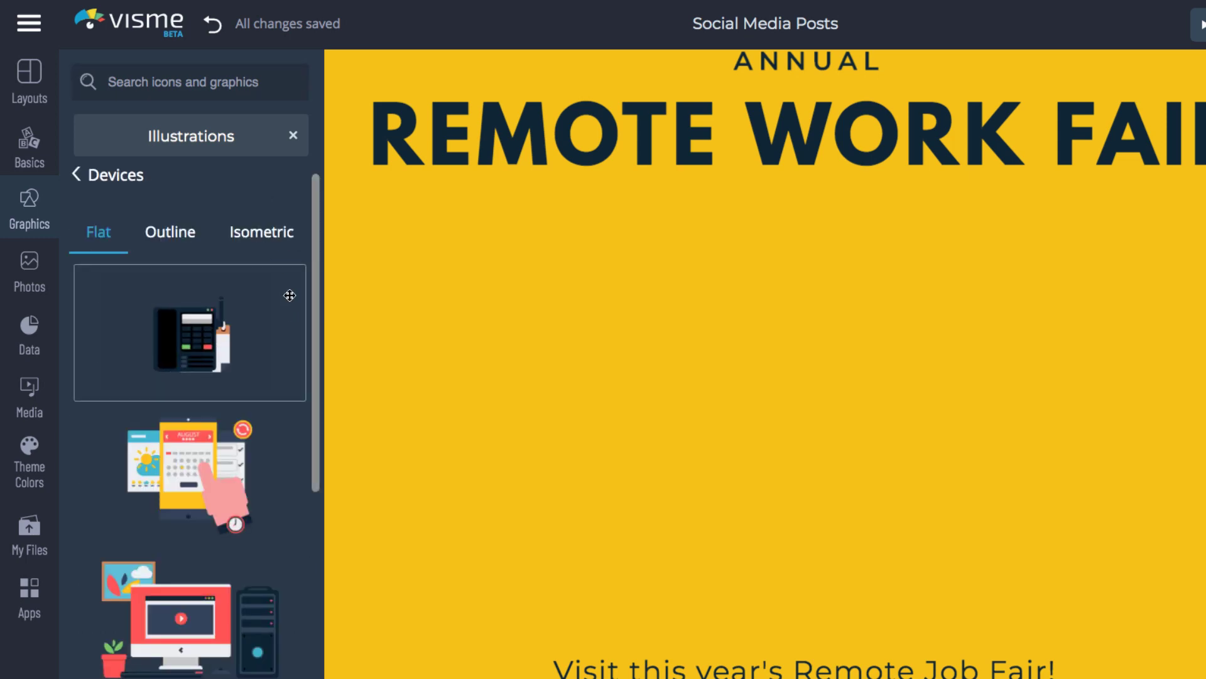
click(102, 235)
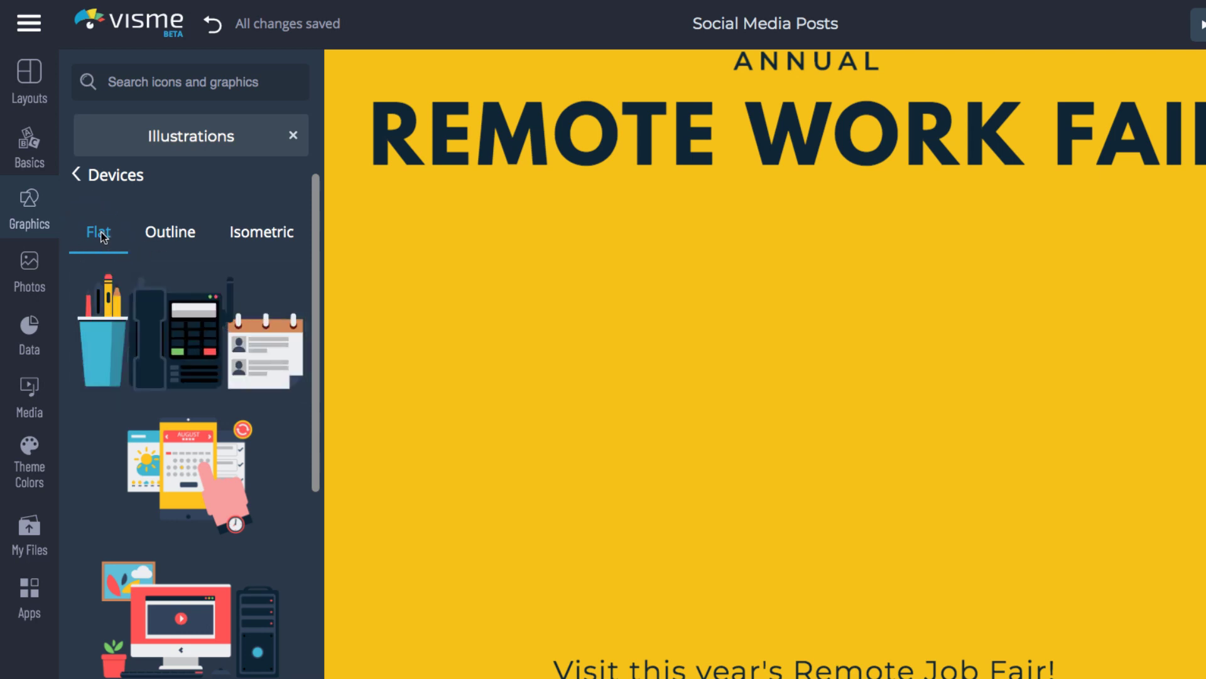
click(169, 239)
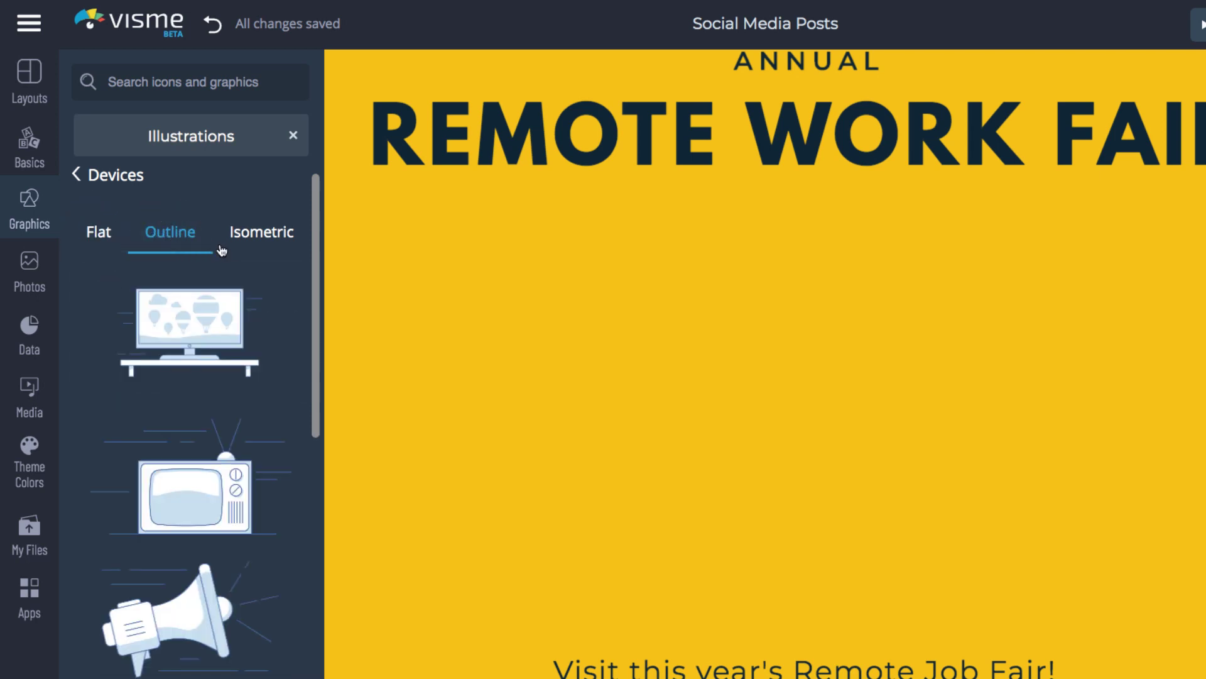
click(260, 248)
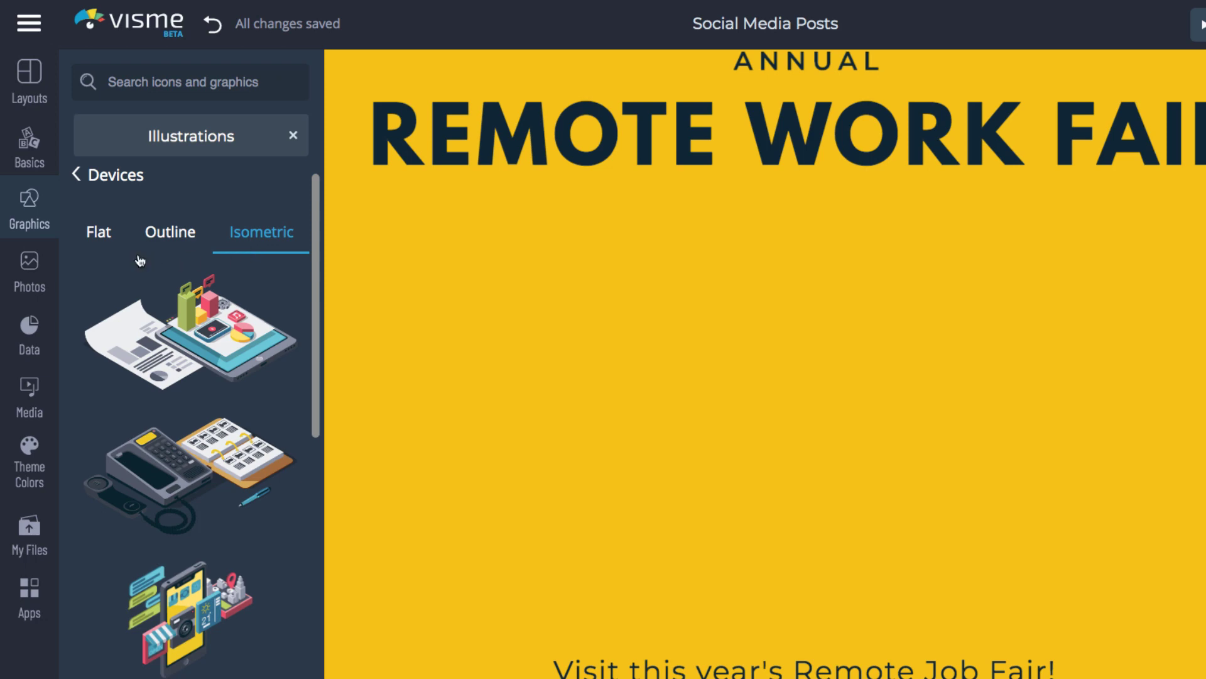
click(94, 247)
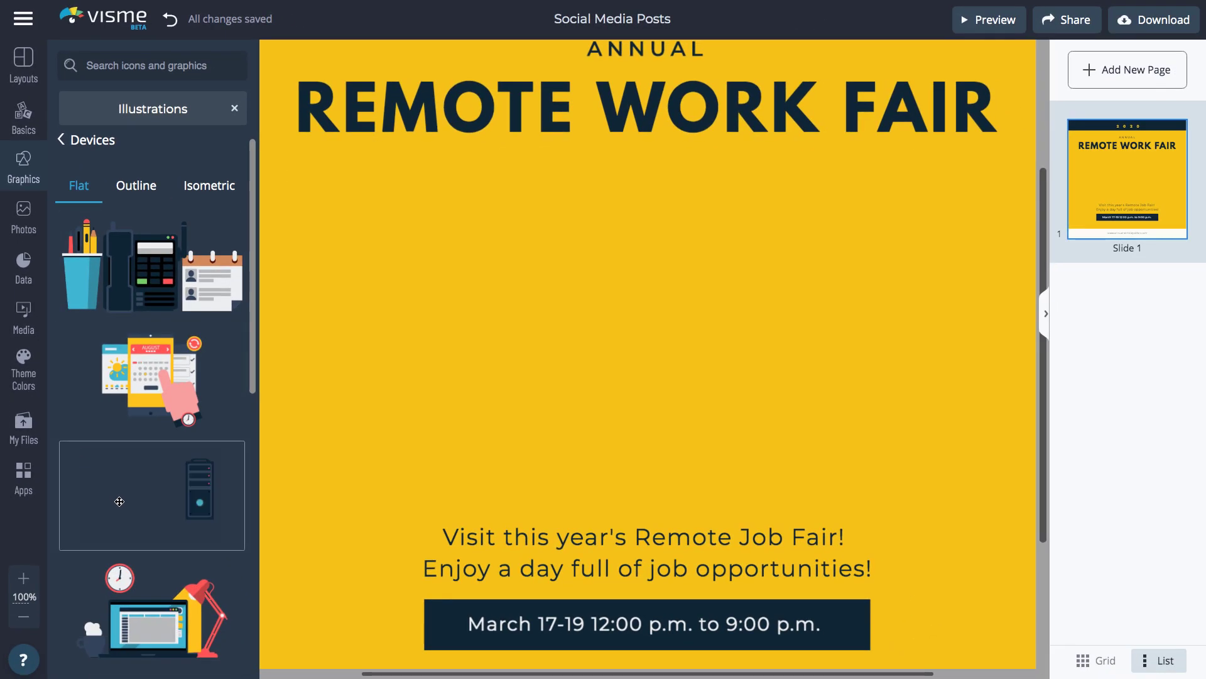
click(120, 502)
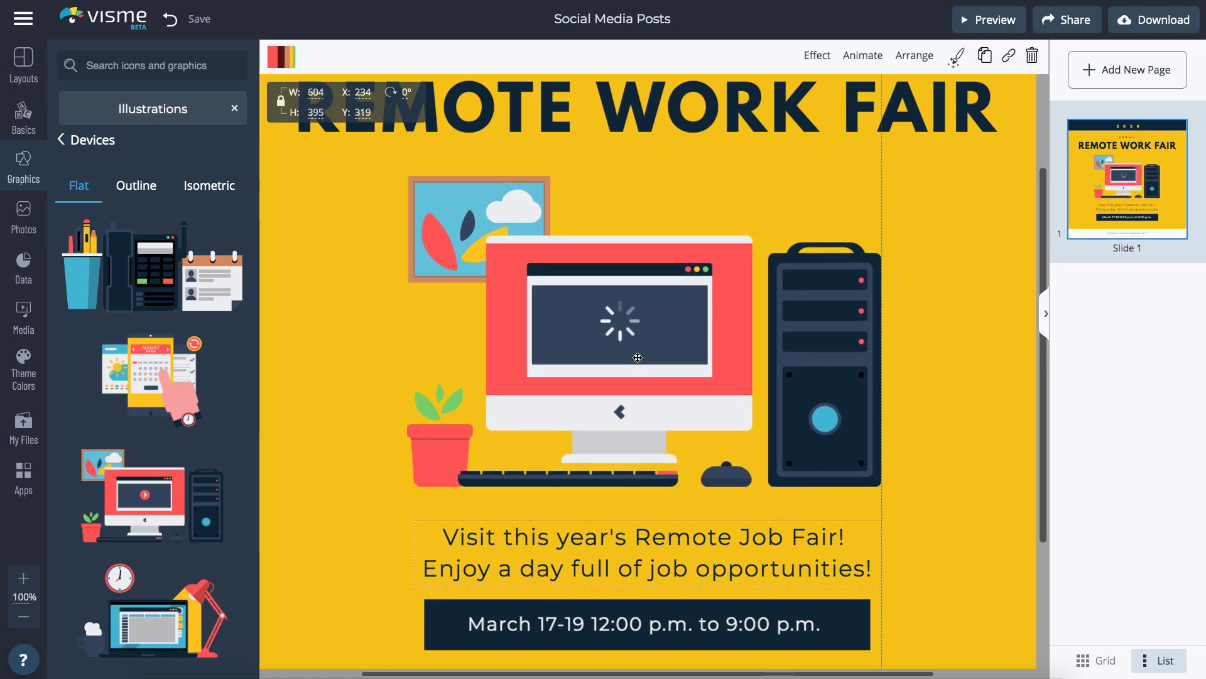
click(994, 19)
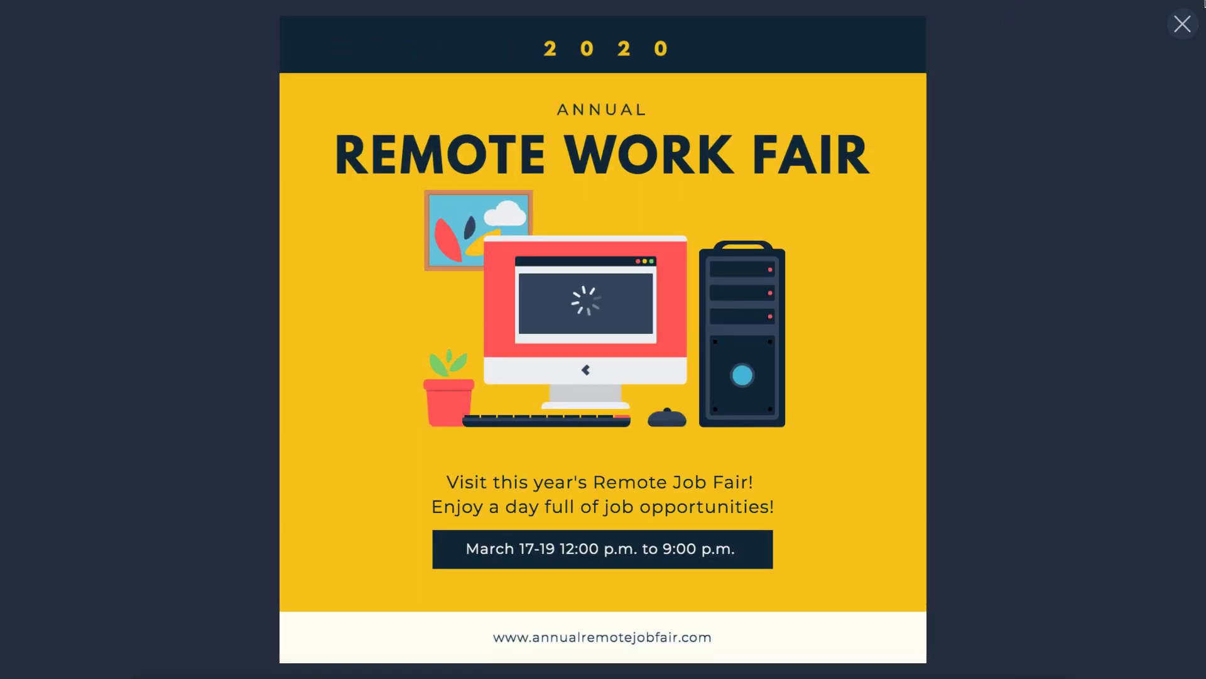
click(1182, 24)
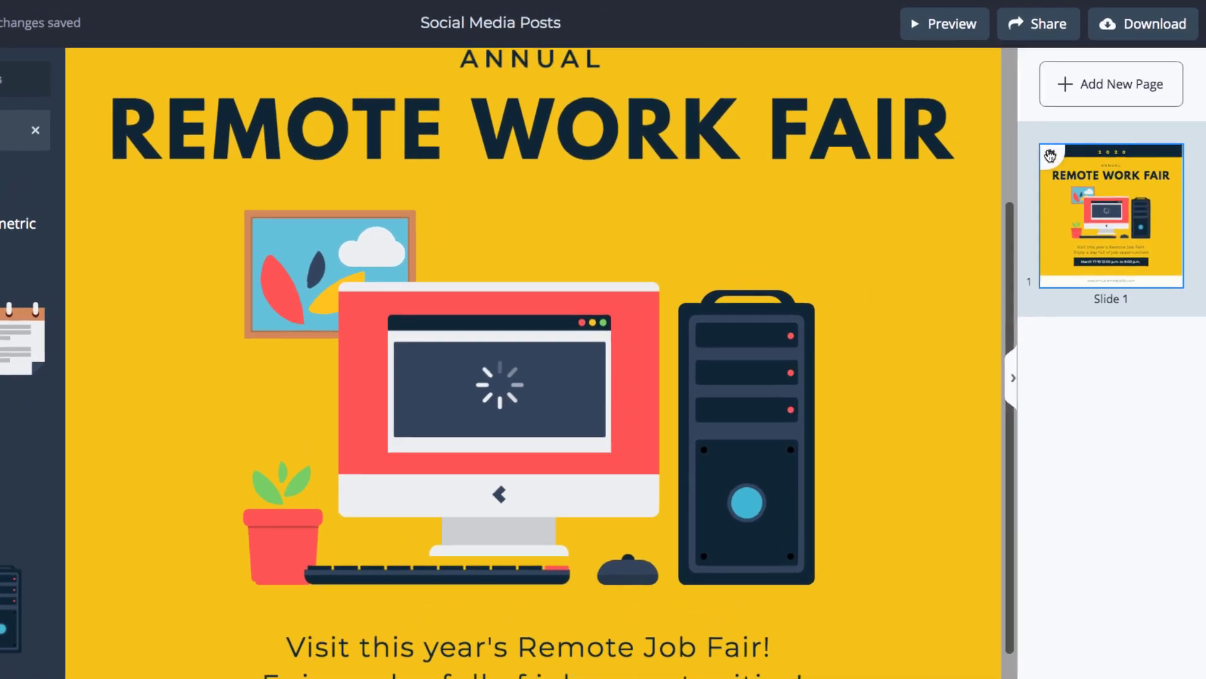
Duplicate Slide 1, add a blank third slide, and select the Slide 1 copy
right_click(1076, 130)
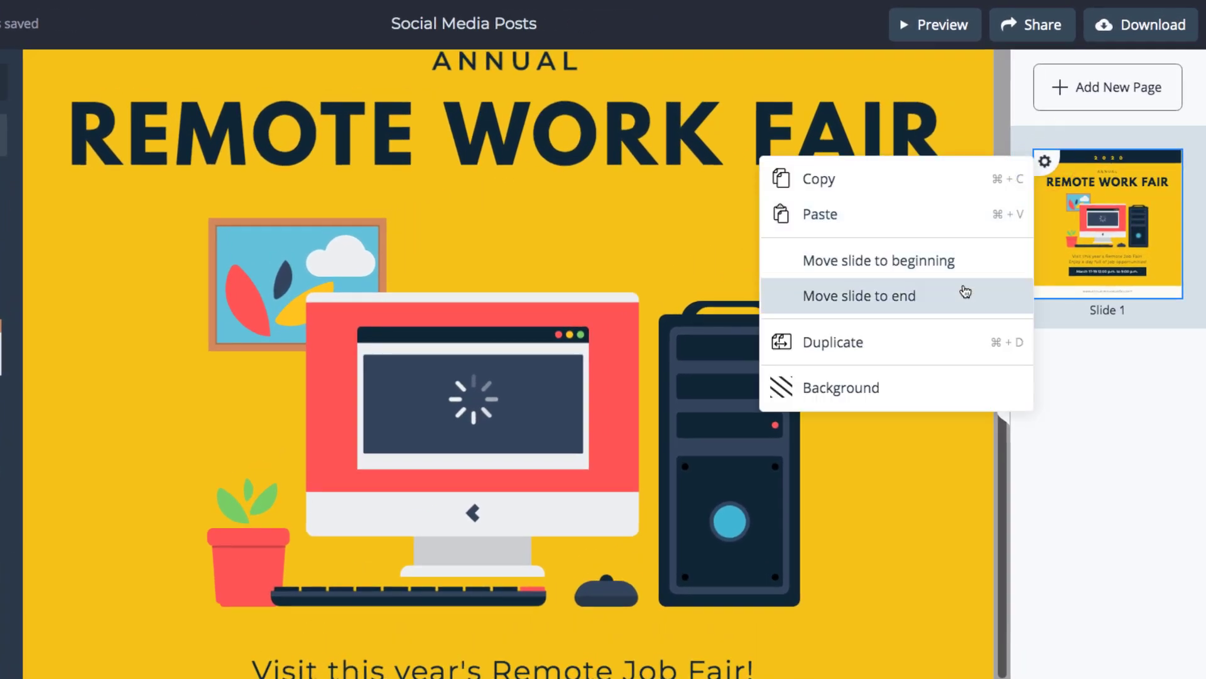
click(933, 344)
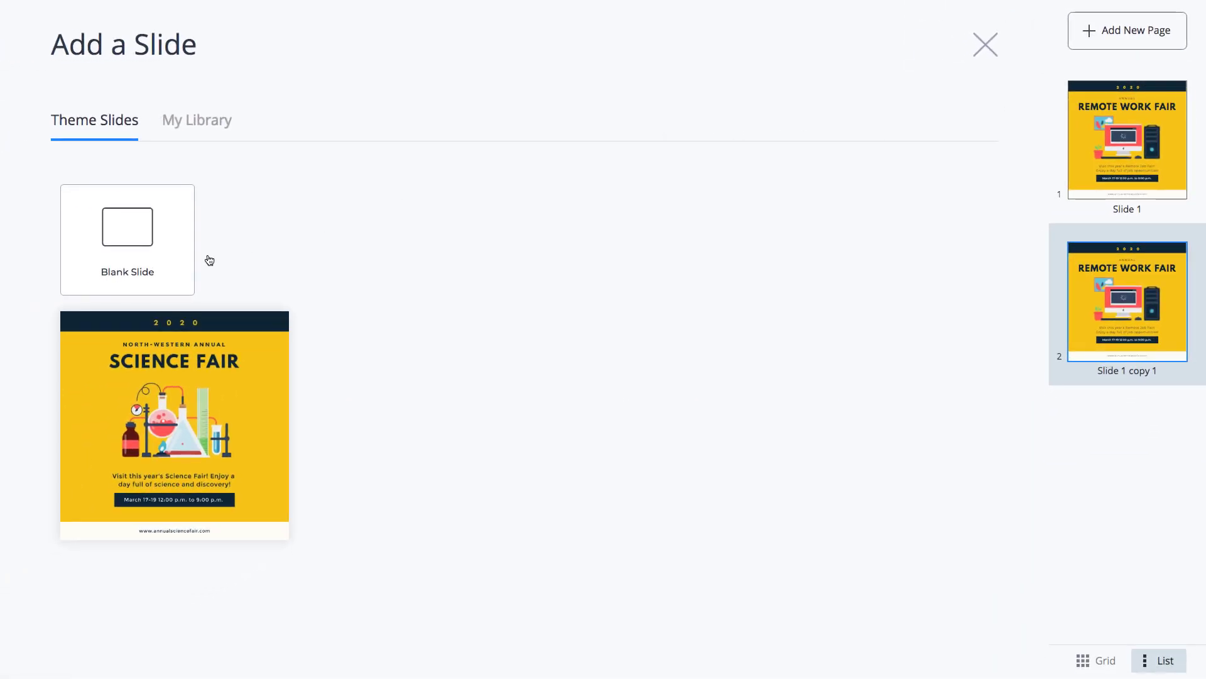
click(140, 267)
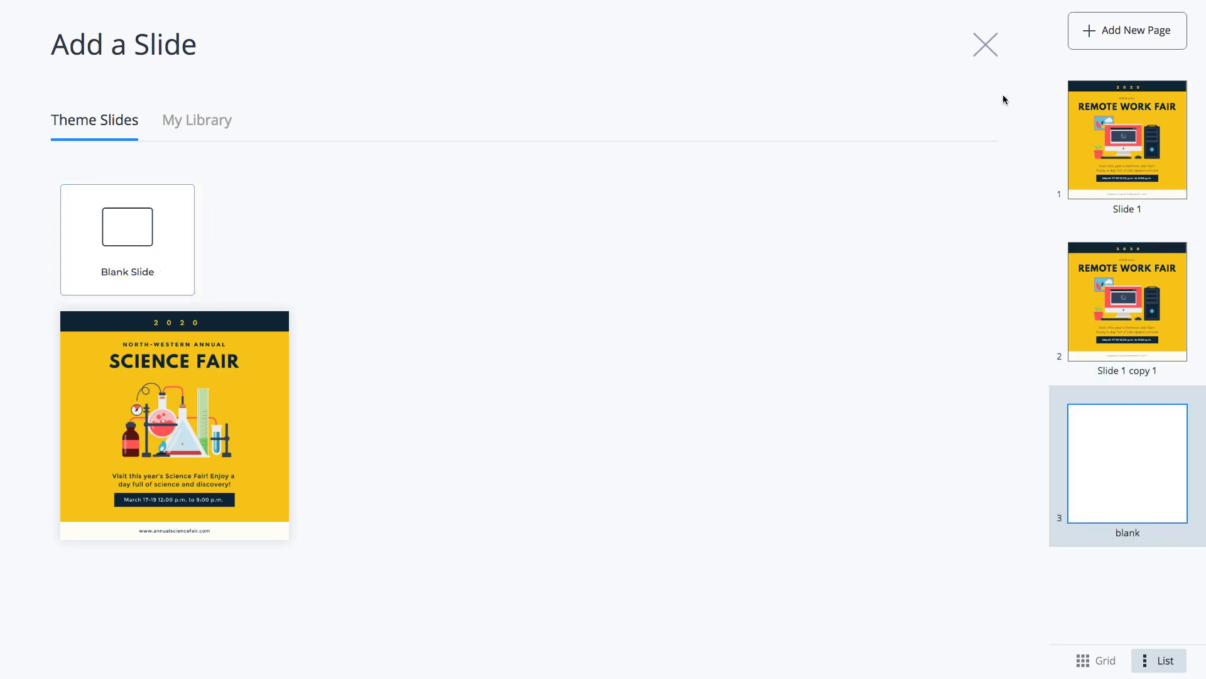
click(987, 45)
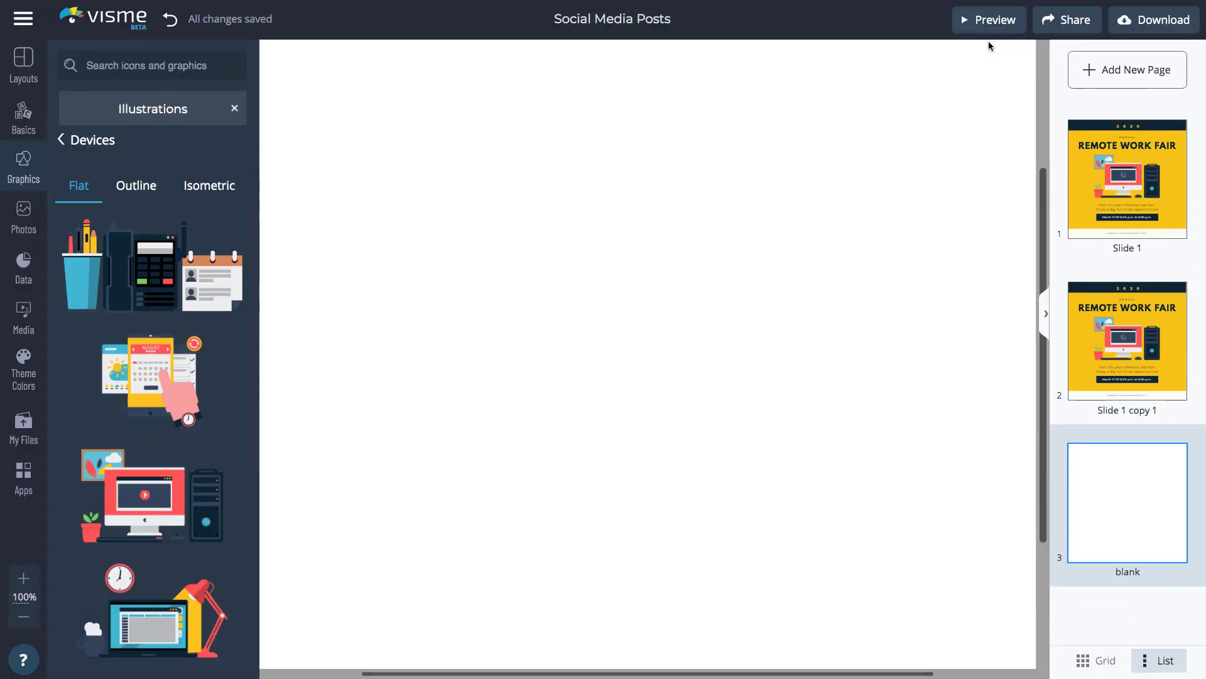
click(1092, 304)
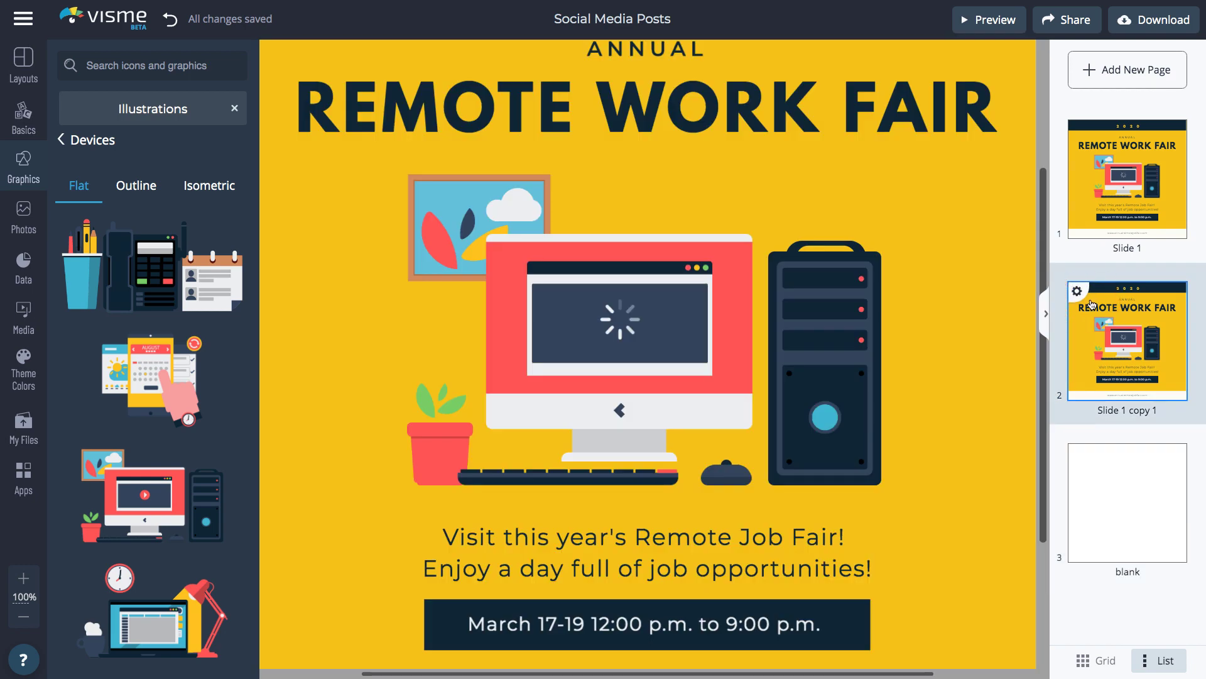
click(27, 276)
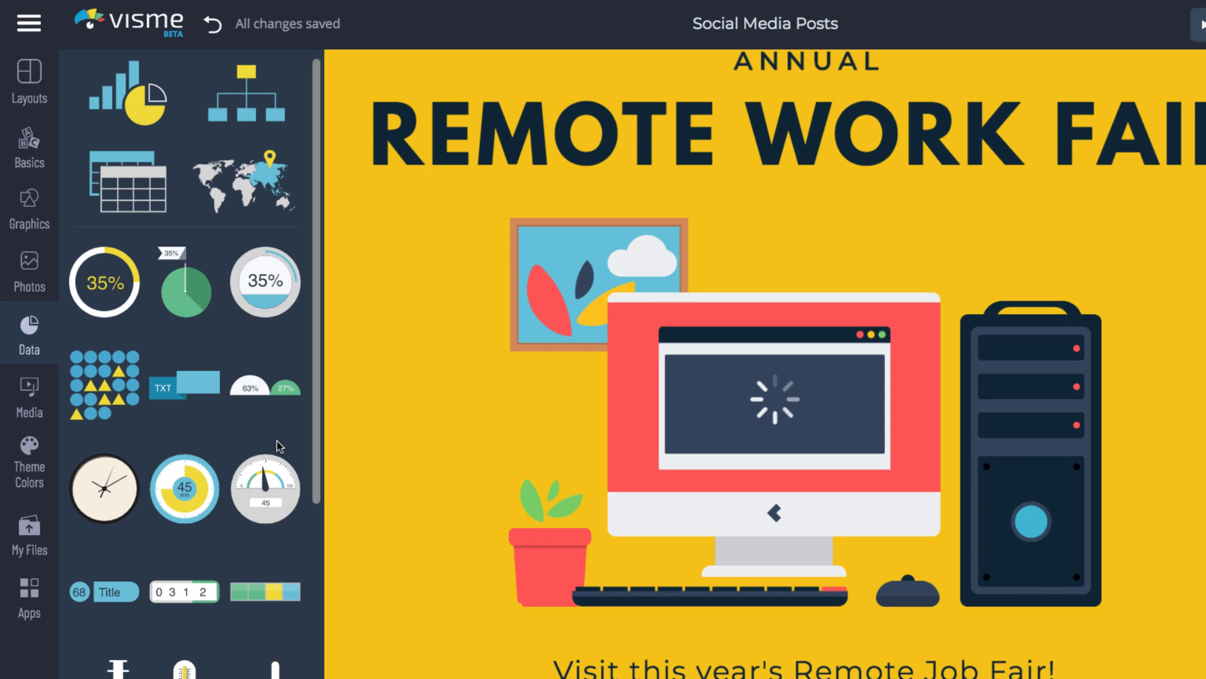
Scroll past the Data widgets and open the Theme Colors palette list
scroll(279, 446, down, 7)
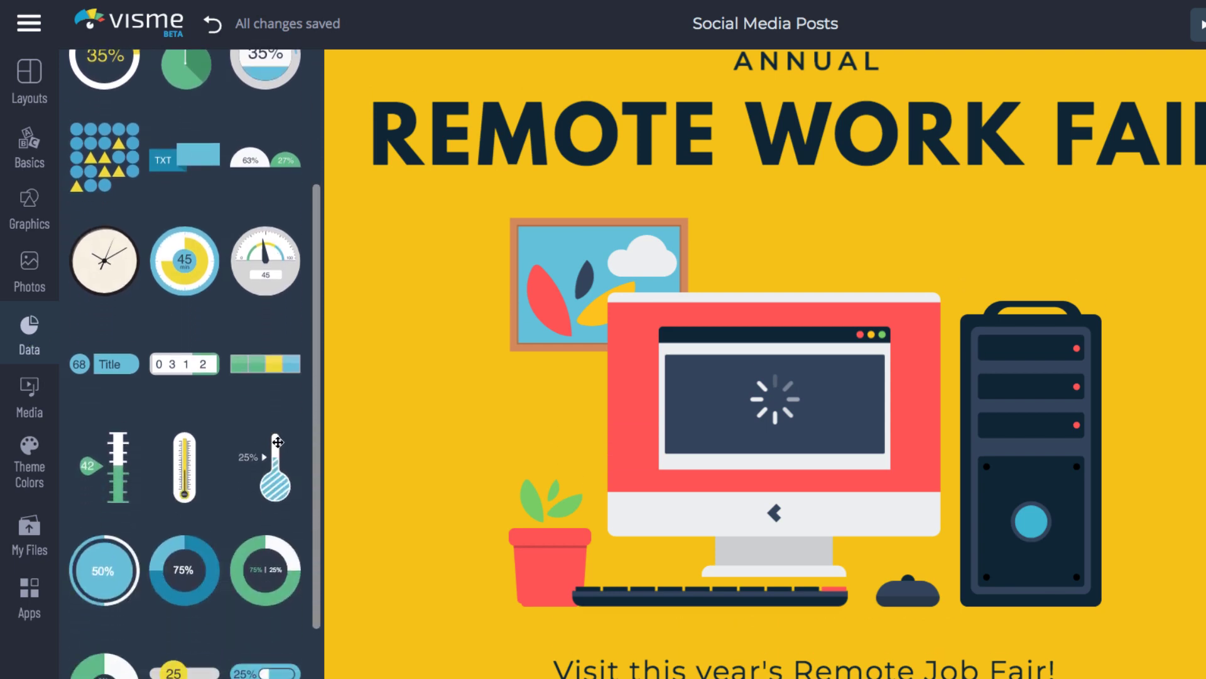
scroll(278, 442, down, 3)
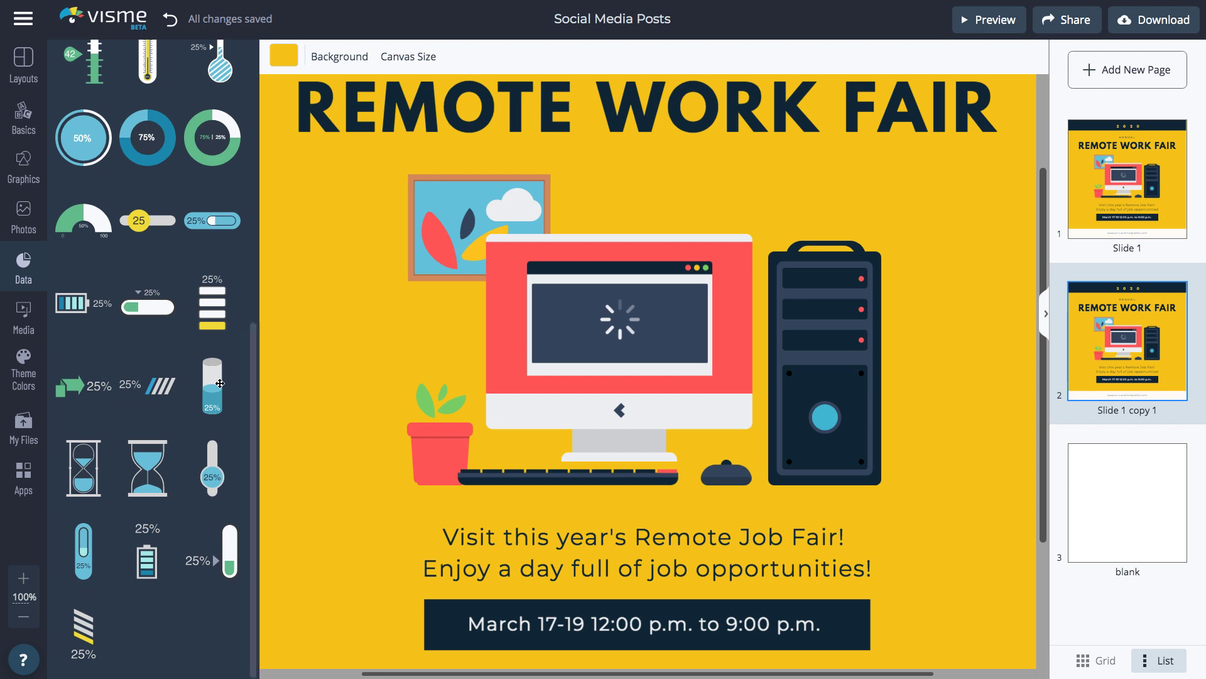
click(21, 372)
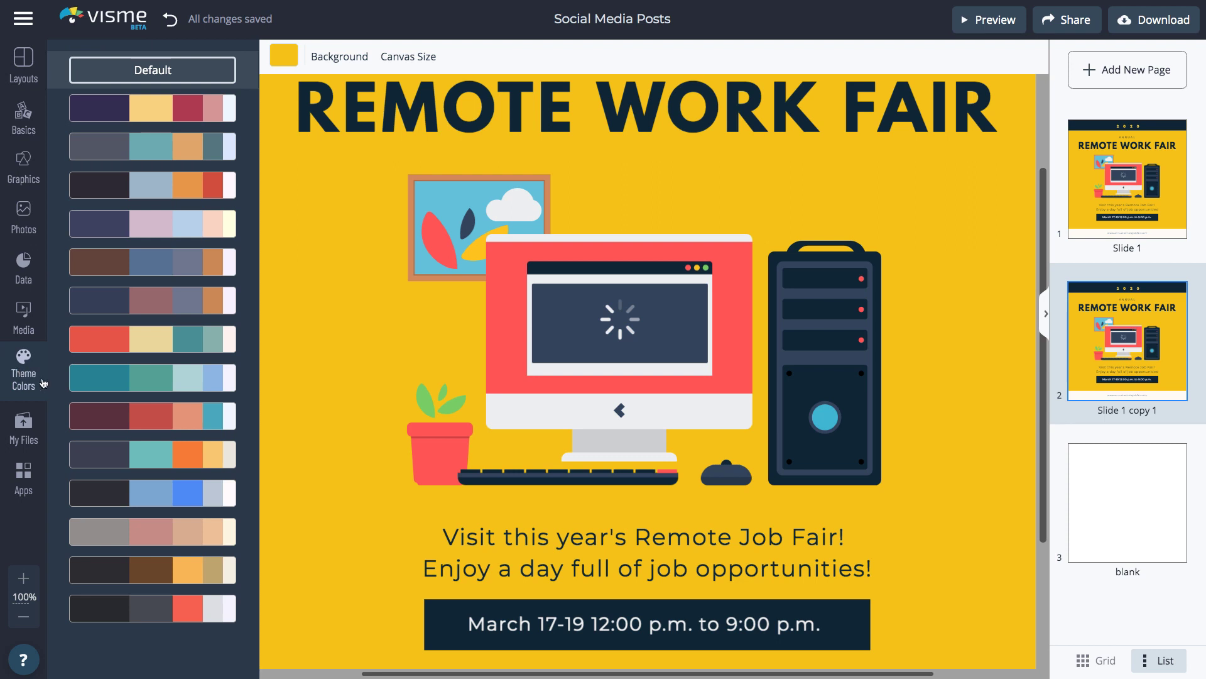
Apply the teal theme palette, zoom out to 75%, and preview the post full screen
click(119, 369)
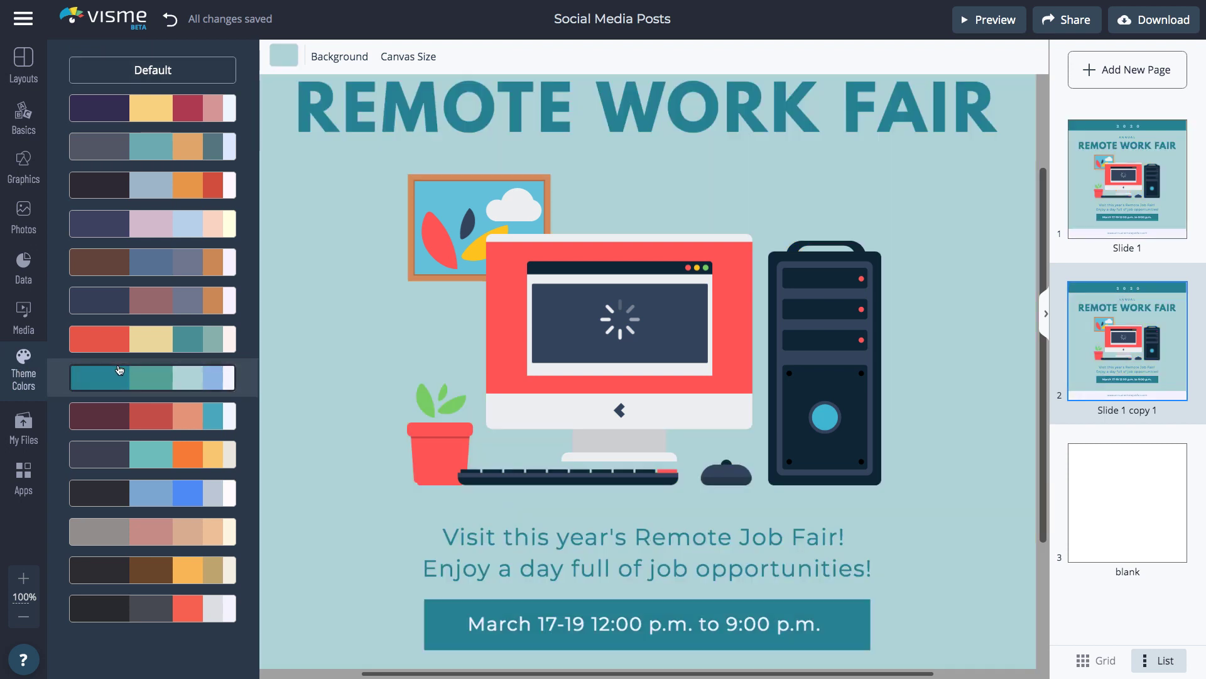
click(24, 618)
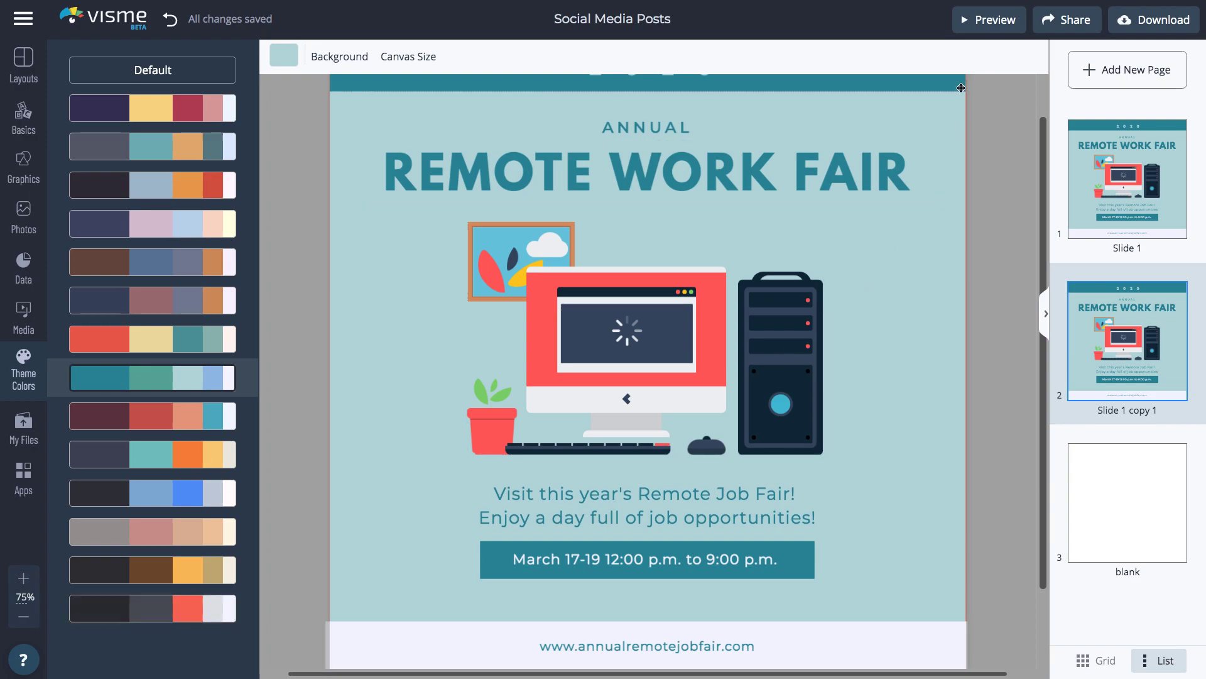
click(984, 22)
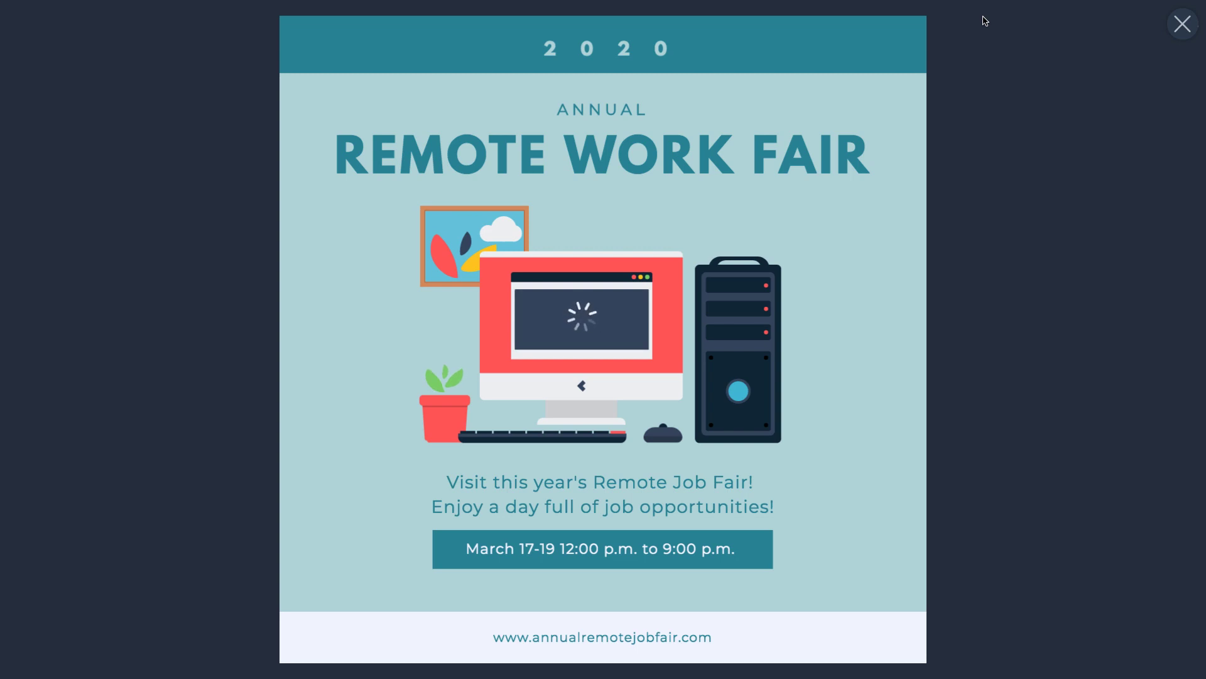
click(1182, 24)
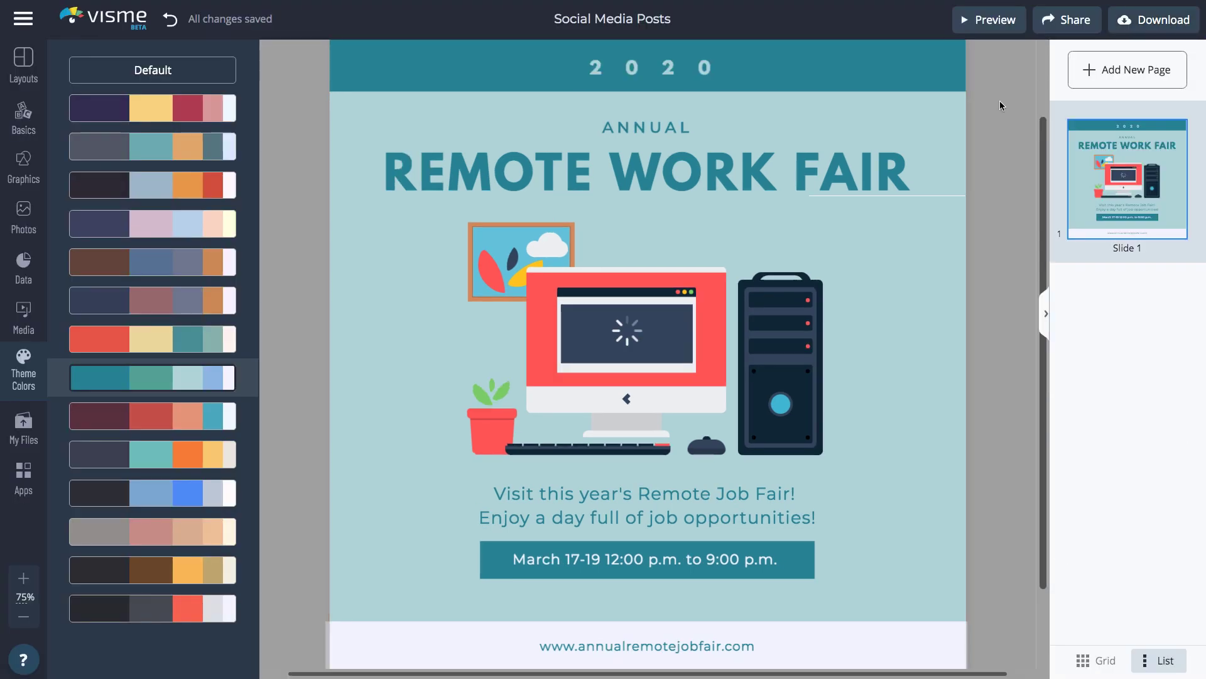
click(1066, 19)
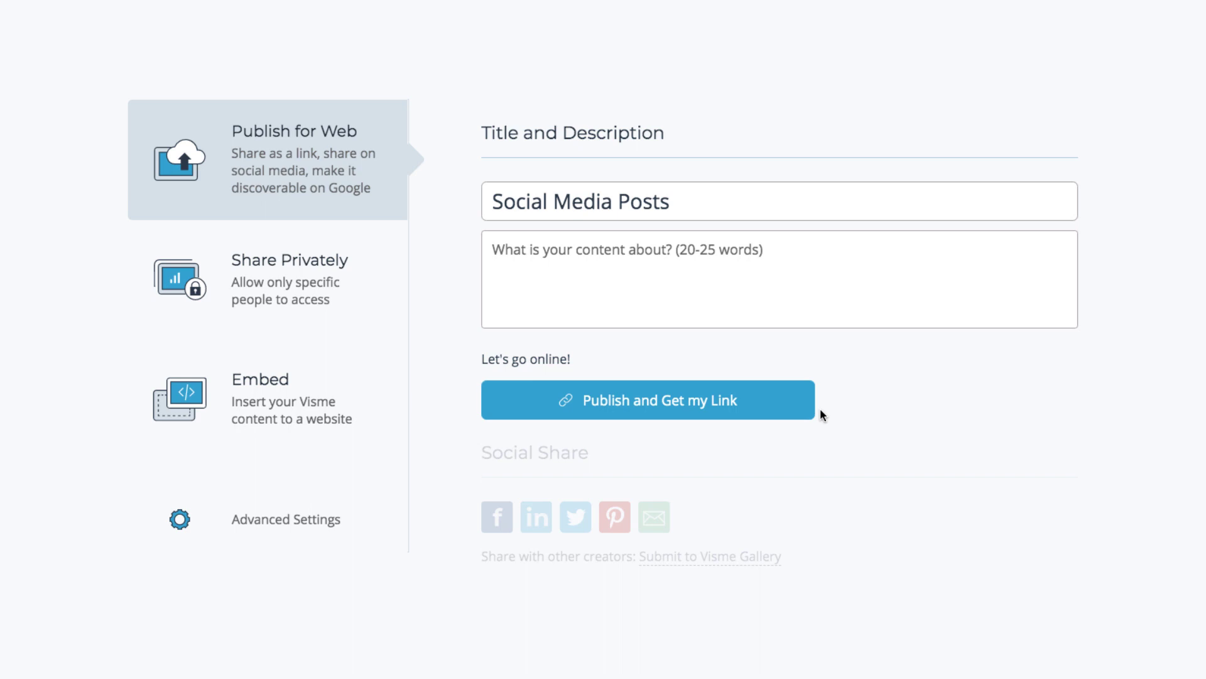
click(790, 406)
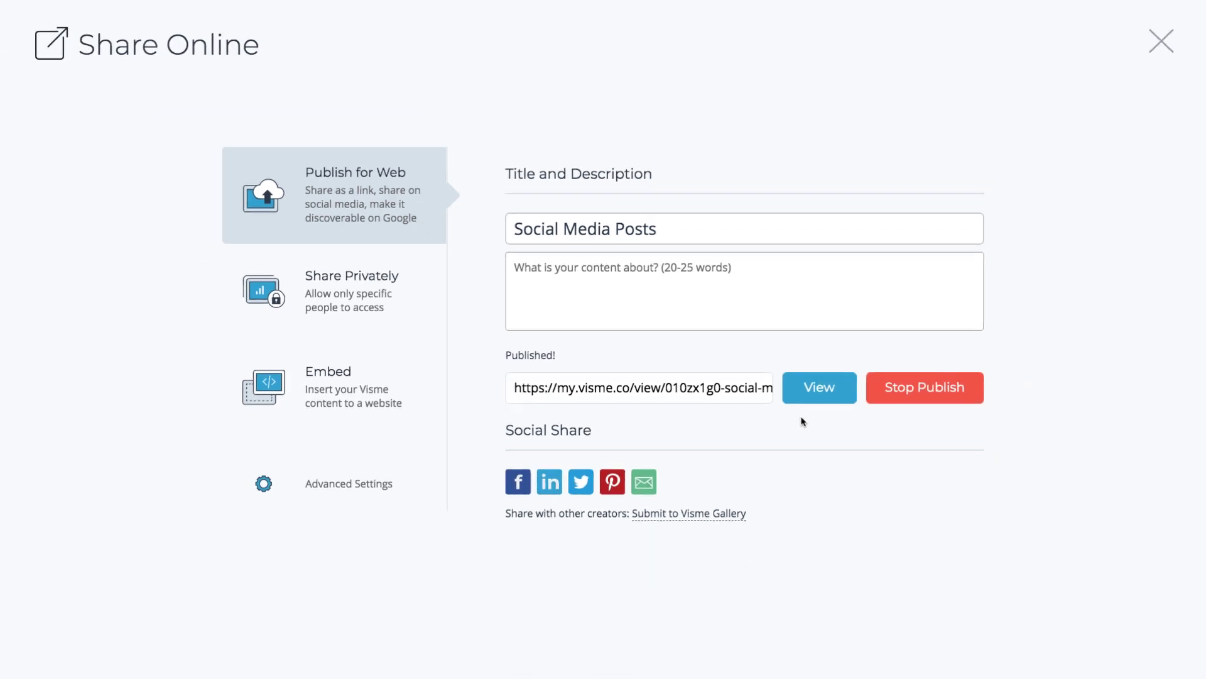
click(875, 388)
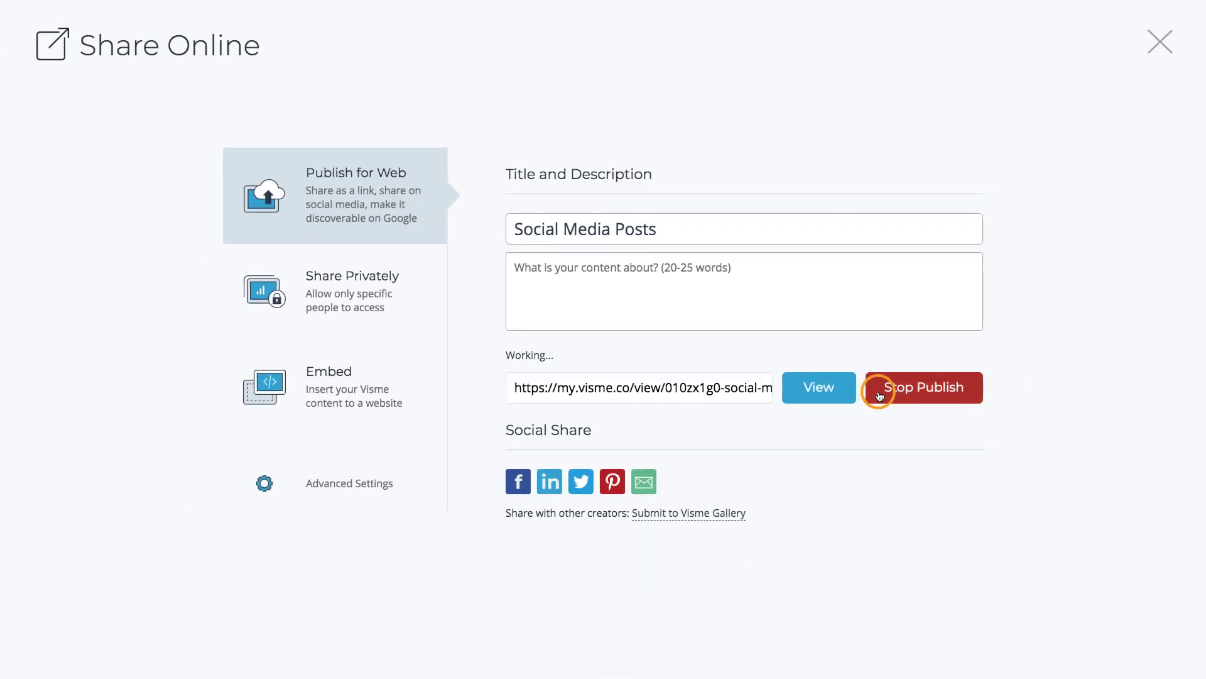
click(1160, 43)
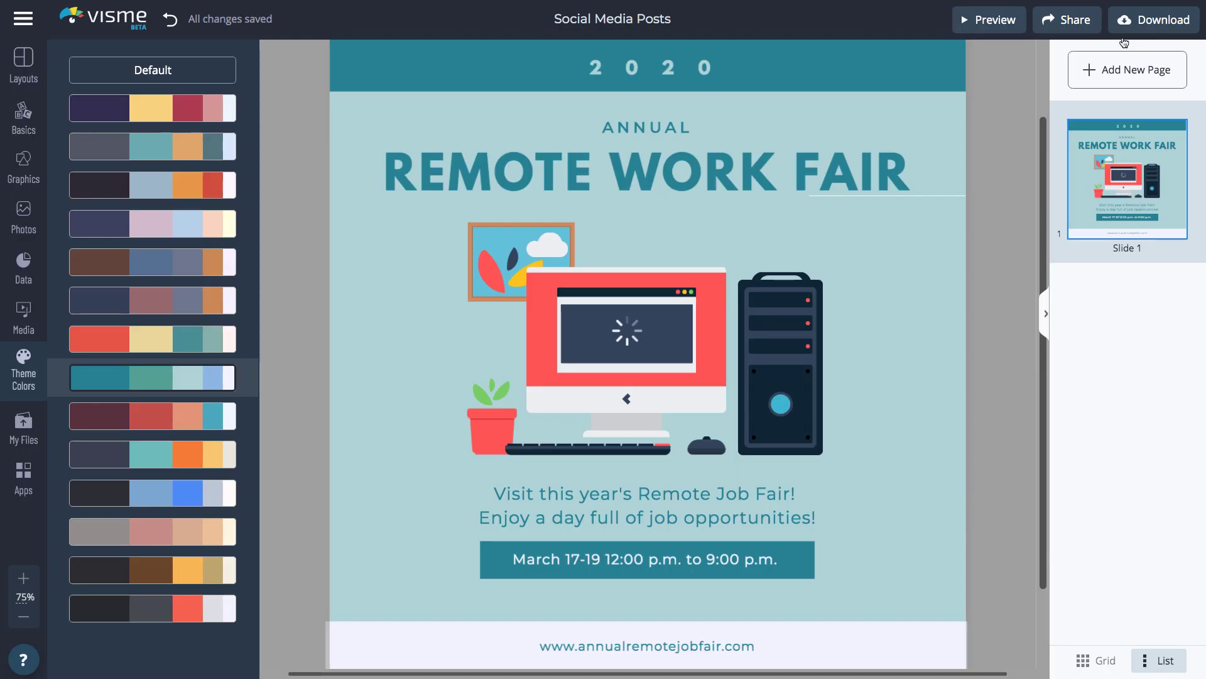
Set the download format to animated GIF under Video in the download options
click(1169, 19)
click(859, 309)
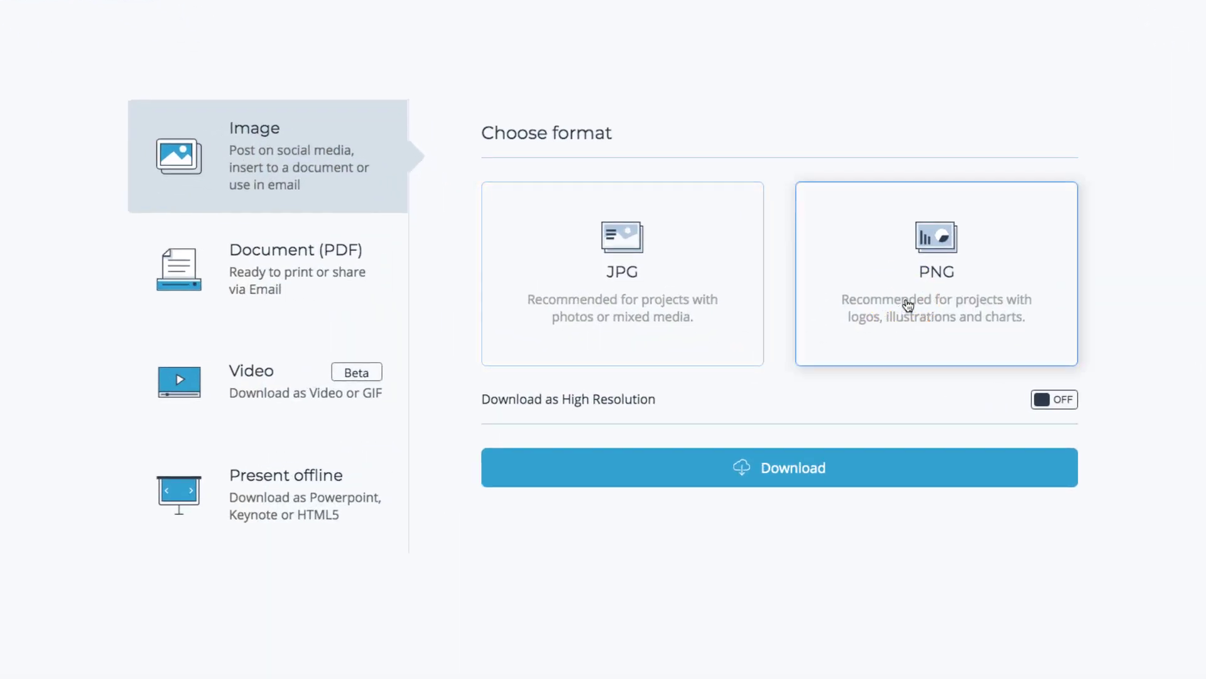
click(1060, 403)
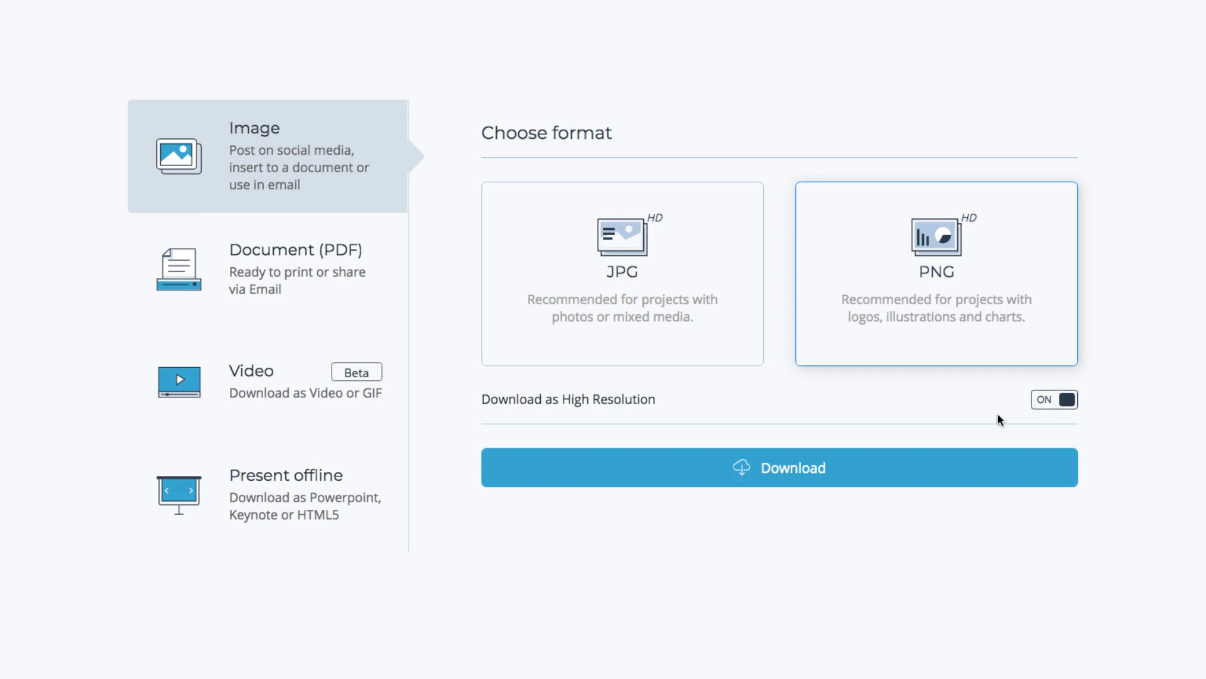
click(279, 393)
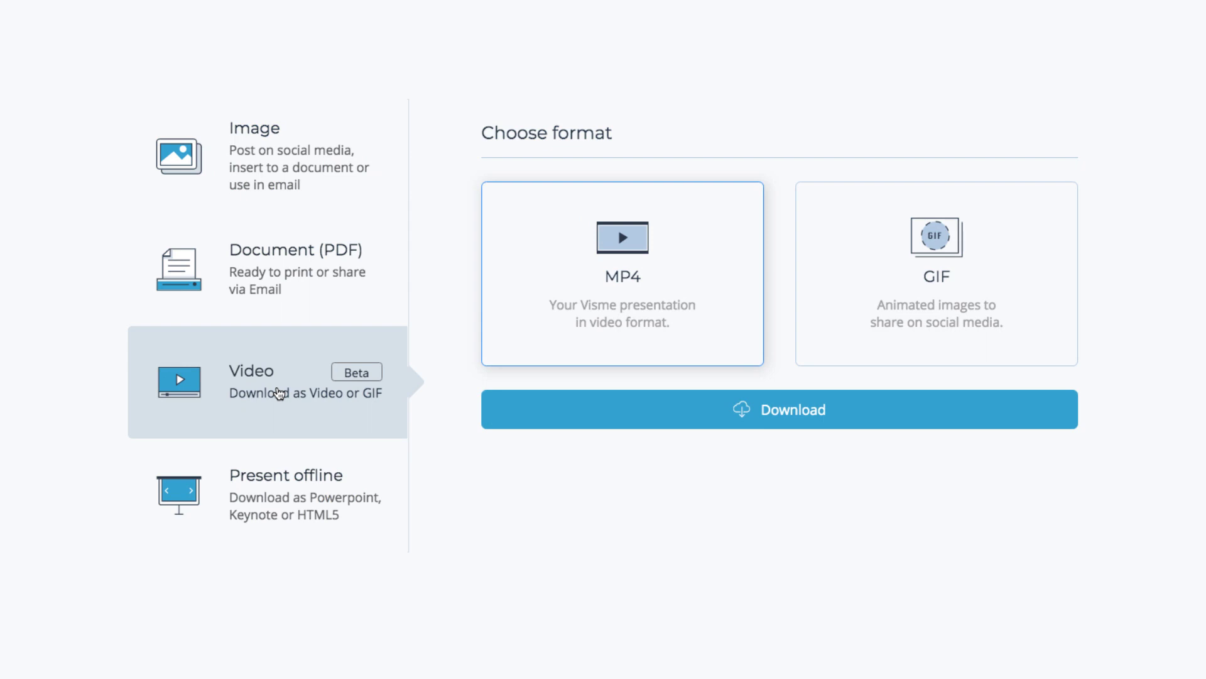
click(868, 279)
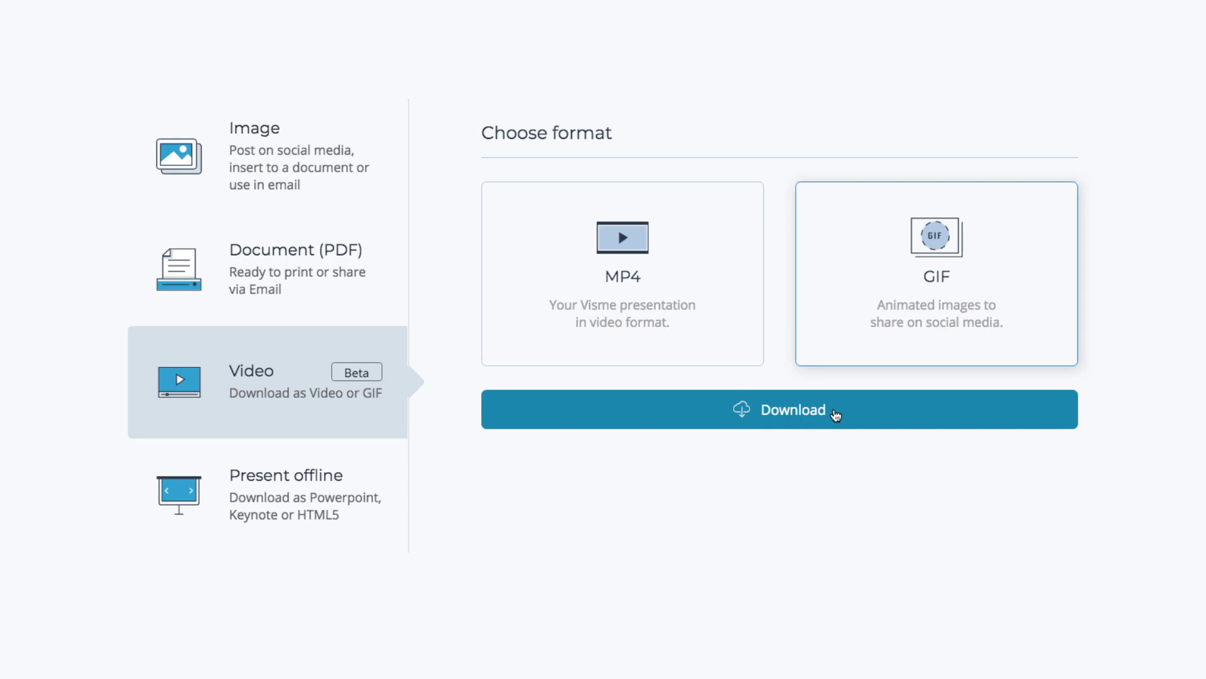
Download the GIF and publish it in a new Facebook post
click(835, 415)
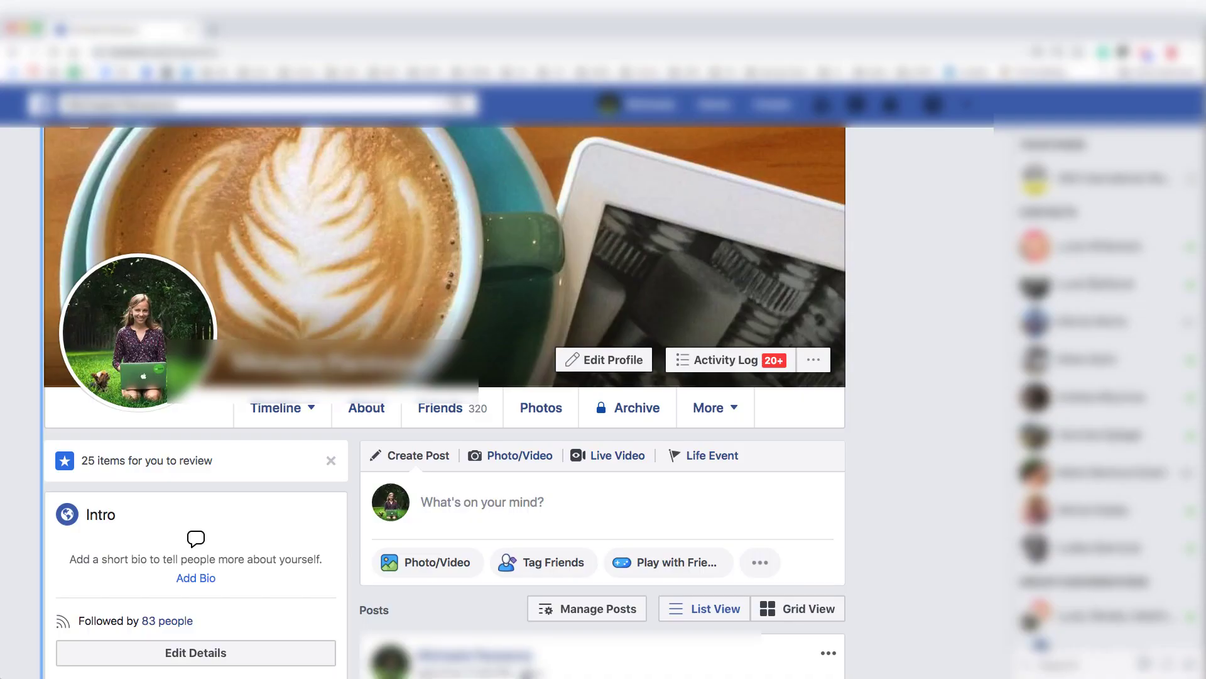
drag(13, 496, 391, 505)
click(706, 596)
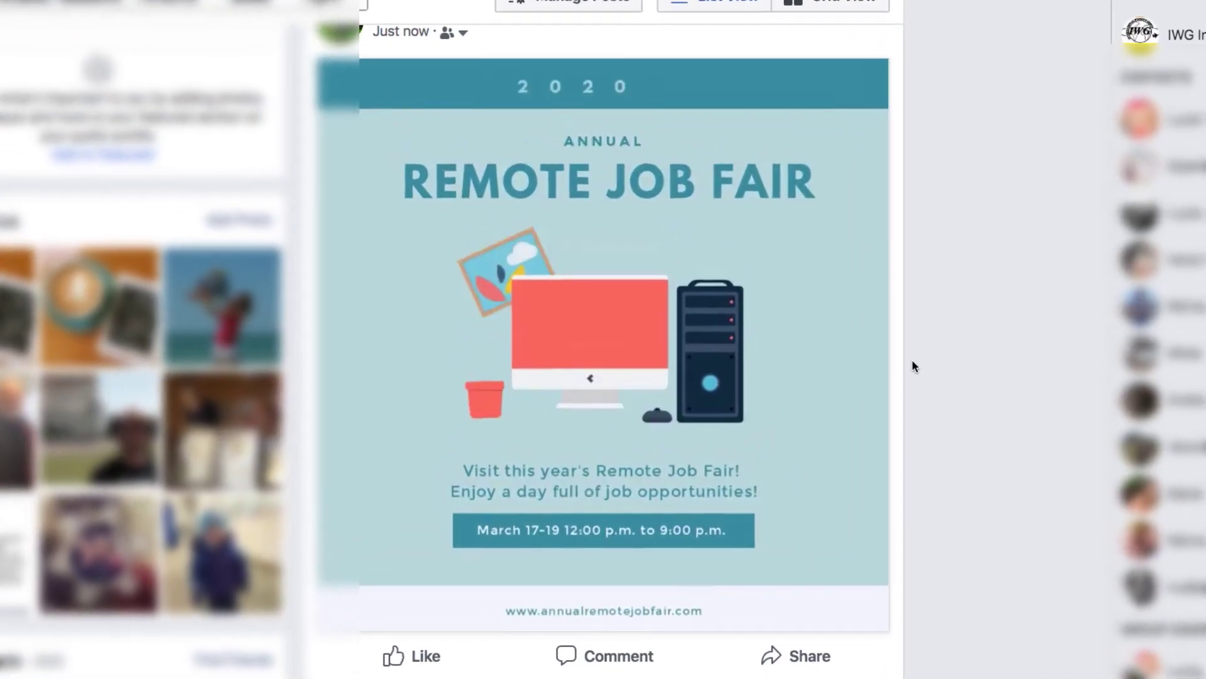